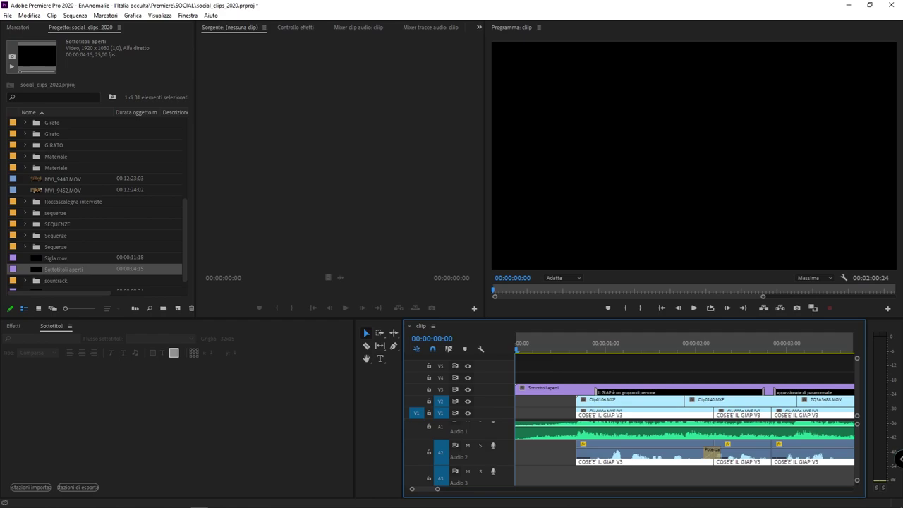
# Scroll through the Premiere Pro course lesson index on the site.
pyautogui.scroll(-3, 130, 117)
pyautogui.scroll(-4, 131, 117)
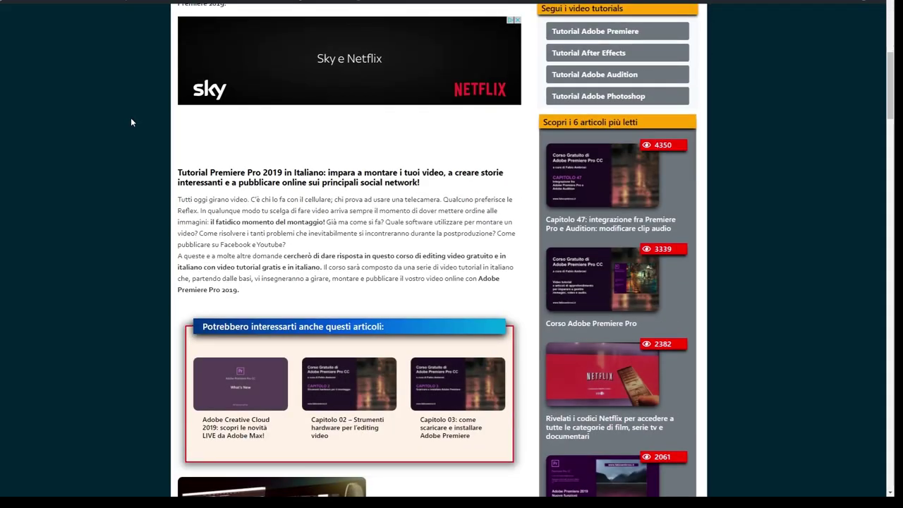
pyautogui.scroll(-5, 132, 120)
pyautogui.scroll(-5, 132, 120)
pyautogui.scroll(-5, 131, 120)
pyautogui.scroll(-5, 131, 120)
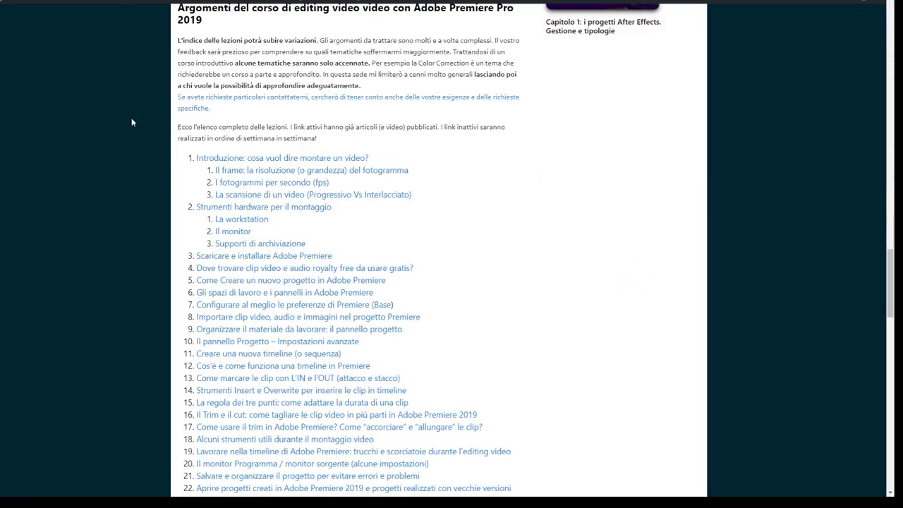
pyautogui.scroll(-2, 132, 122)
pyautogui.moveTo(189, 65)
pyautogui.mouseDown()
pyautogui.moveTo(226, 126)
pyautogui.moveTo(254, 209)
pyautogui.moveTo(538, 314)
pyautogui.mouseUp()
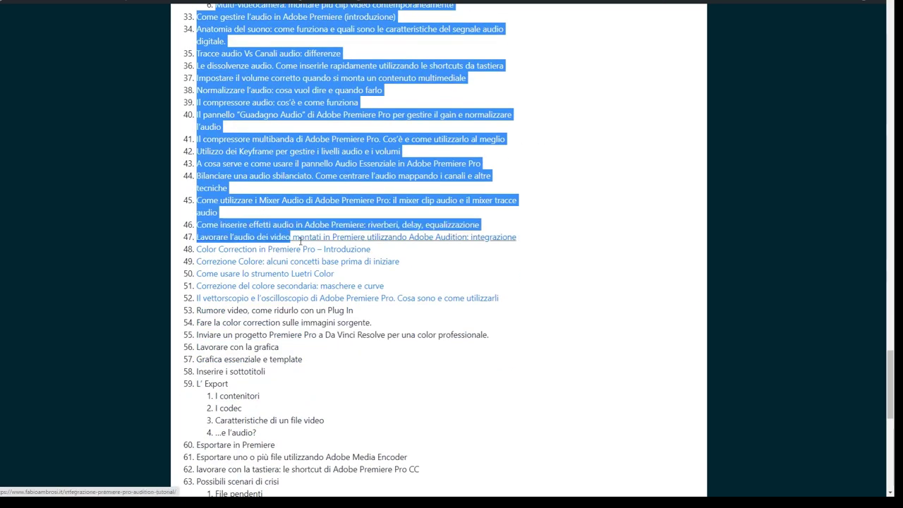
pyautogui.click(537, 315)
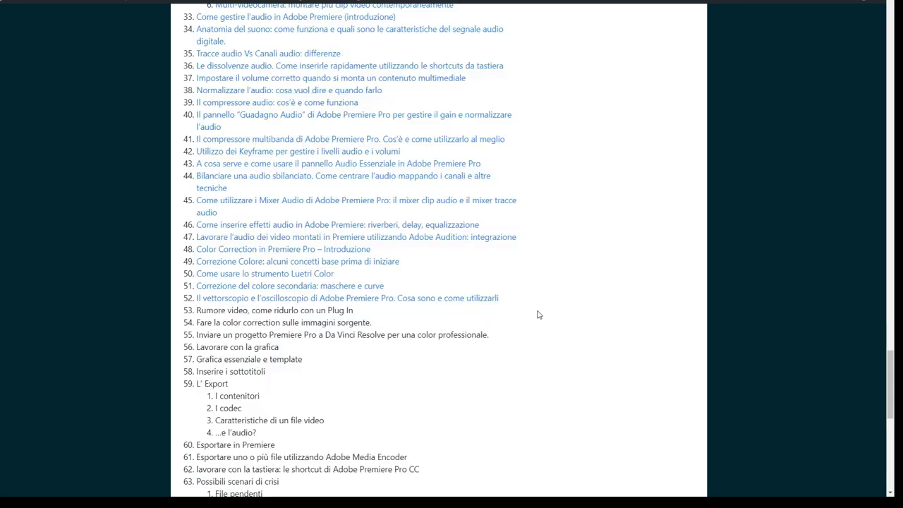
# Go to the site's After Effects course page and scroll through it.
pyautogui.scroll(5, 538, 303)
pyautogui.scroll(10, 536, 265)
pyautogui.scroll(10, 530, 247)
pyautogui.scroll(10, 511, 219)
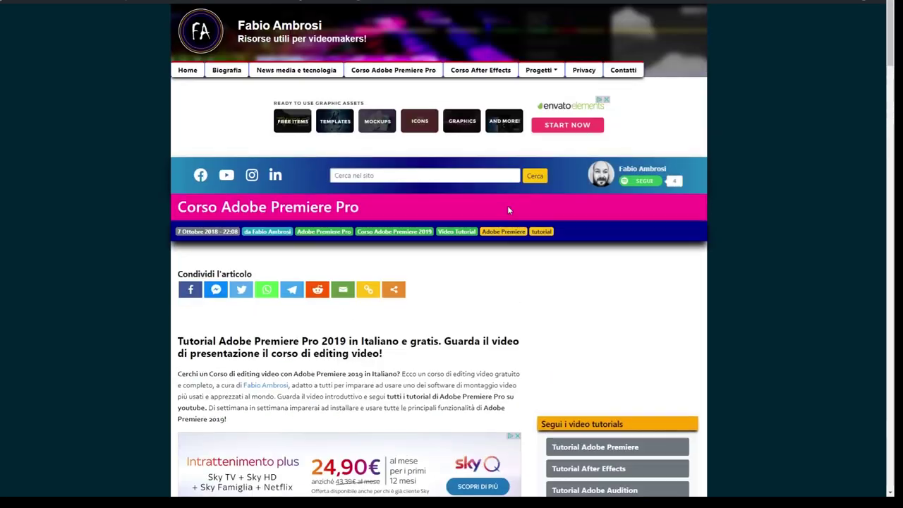
pyautogui.click(457, 79)
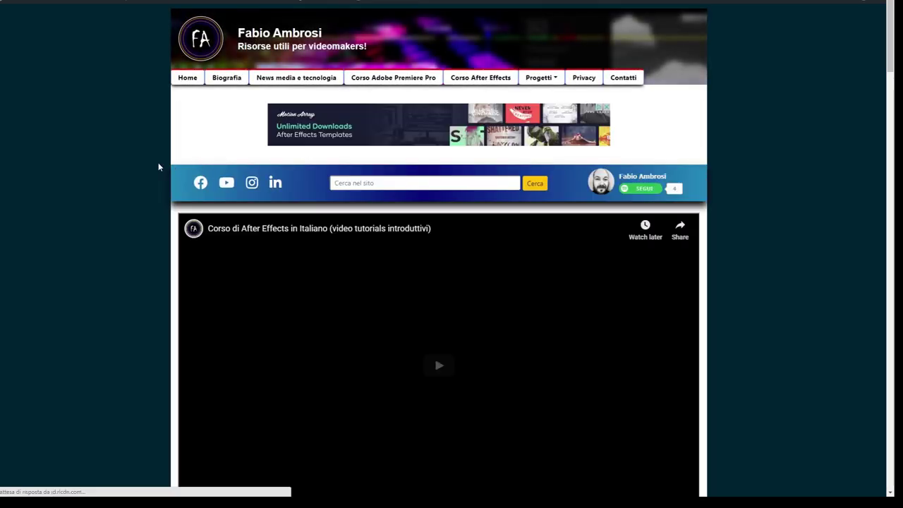
pyautogui.scroll(-3, 158, 167)
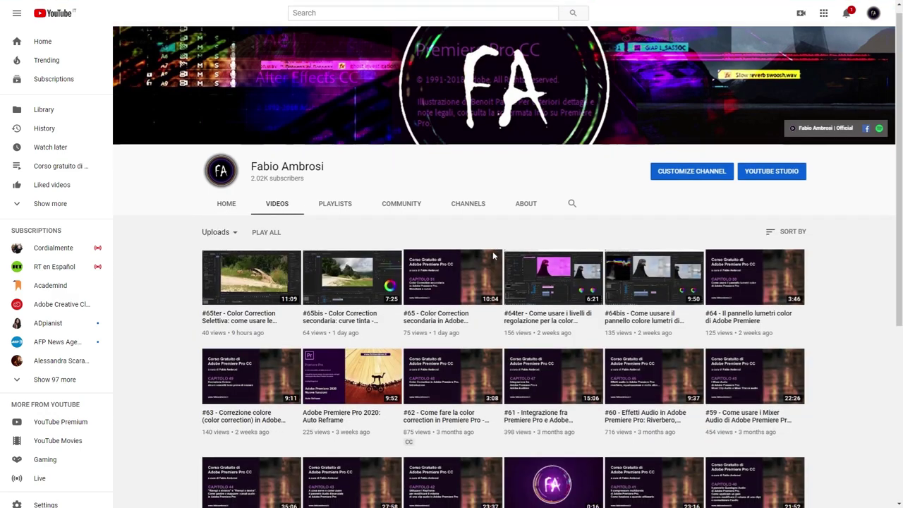
# Browse the YouTube channel's video list and scroll down the author's Facebook page.
pyautogui.scroll(-4, 492, 258)
pyautogui.scroll(4, 490, 254)
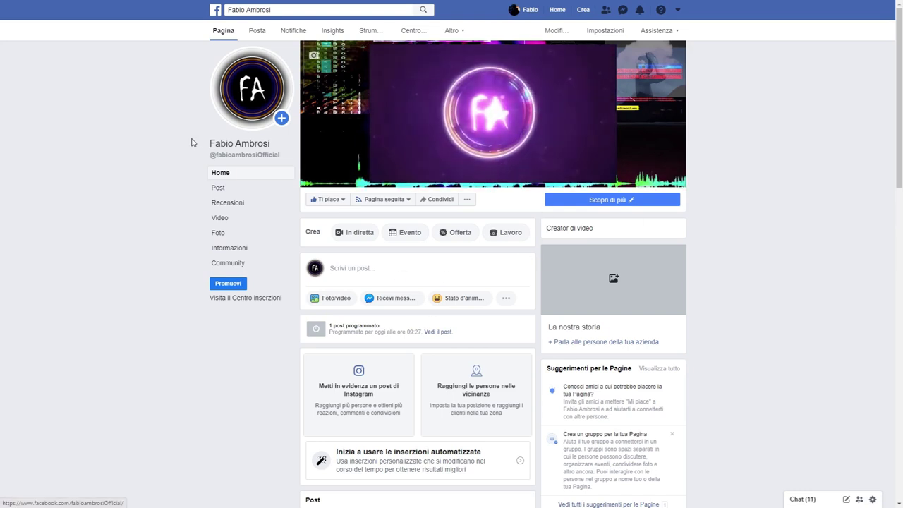
pyautogui.scroll(-4, 197, 152)
pyautogui.scroll(-4, 188, 154)
pyautogui.scroll(-5, 188, 154)
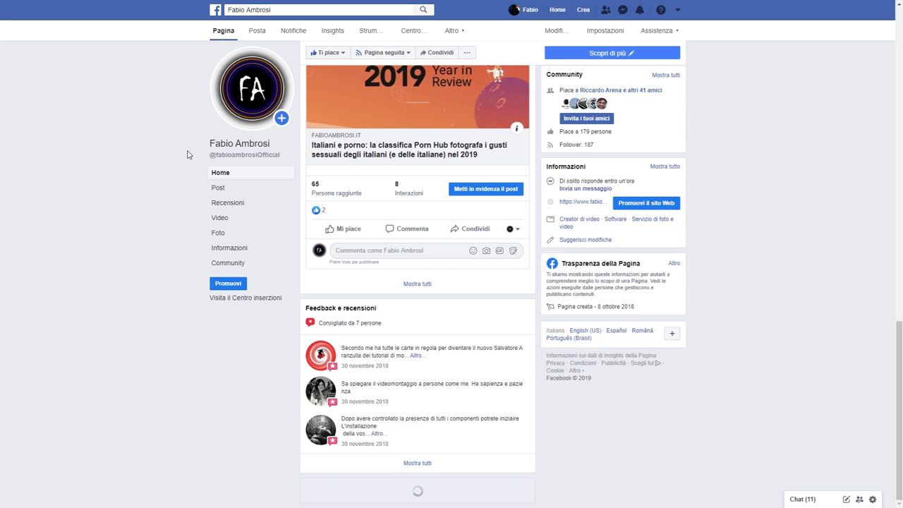
pyautogui.scroll(-4, 496, 214)
pyautogui.scroll(-2, 490, 226)
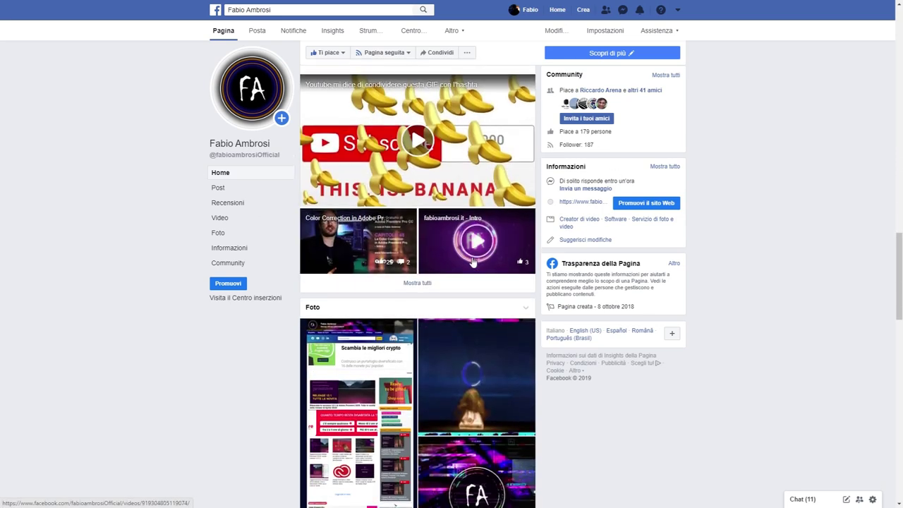
pyautogui.scroll(-3, 483, 240)
pyautogui.scroll(-4, 473, 262)
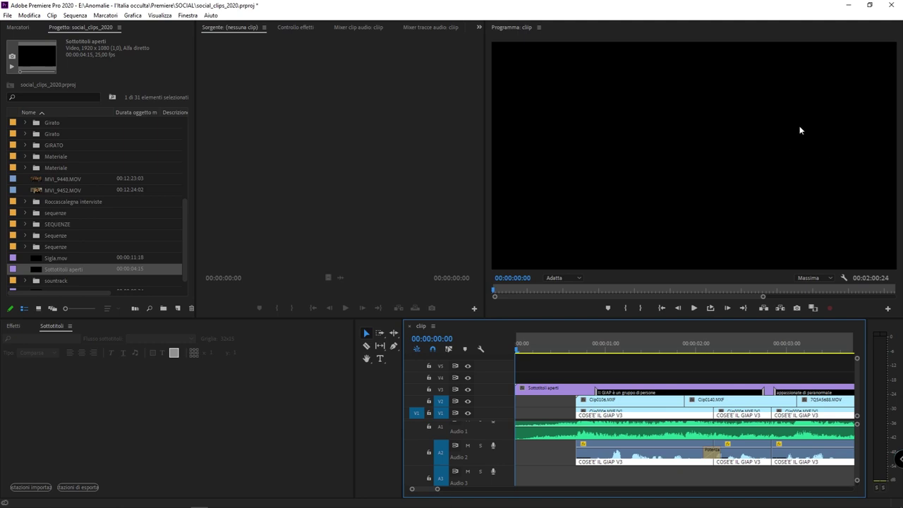
# Play the captioned sequence from the start, then return to the castle shot at 00:00:01:22.
pyautogui.click(566, 352)
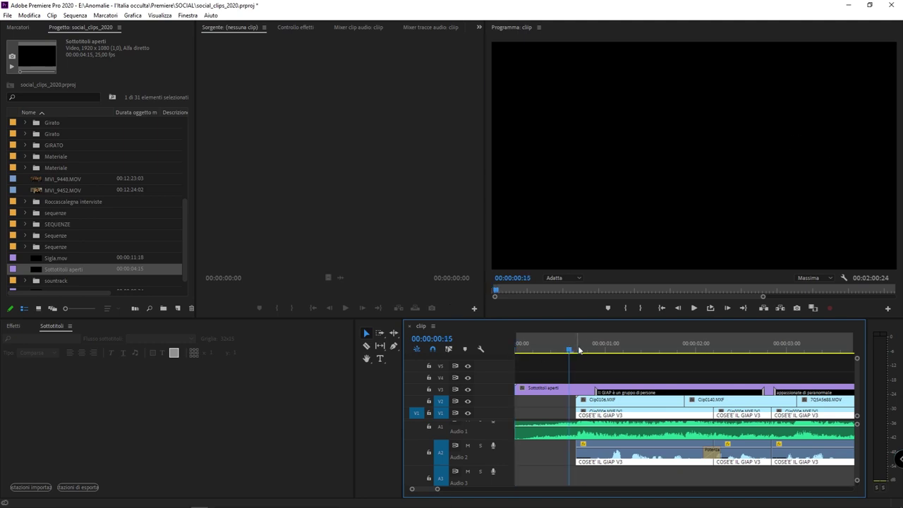
pyautogui.press('space')
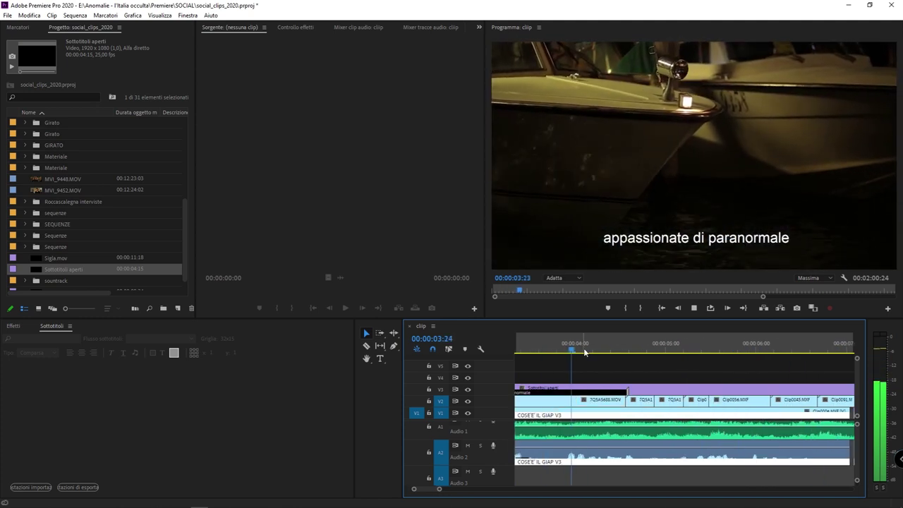
pyautogui.press('space')
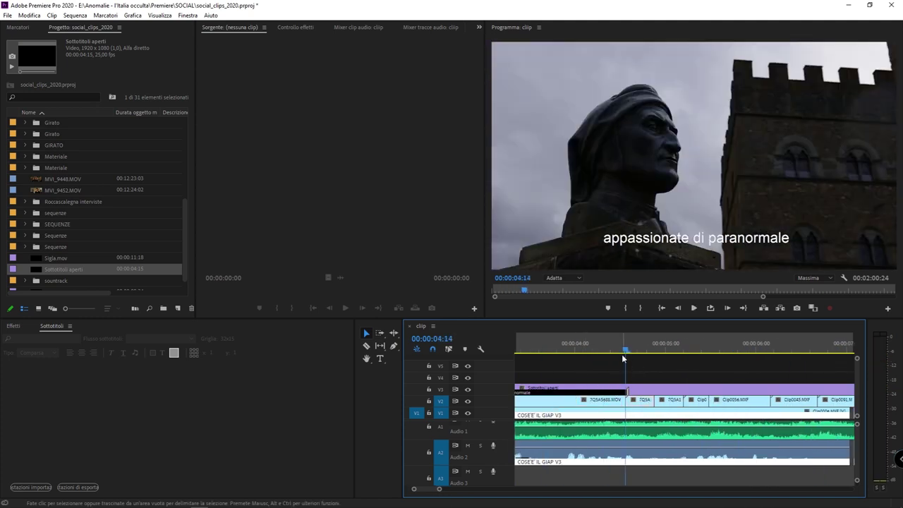
pyautogui.moveTo(623, 351); pyautogui.dragTo(489, 340)
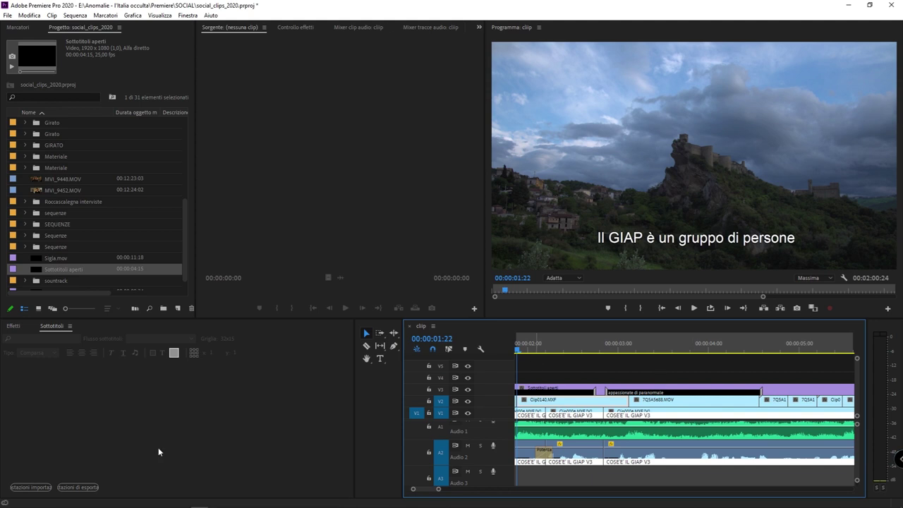
# Open the V3 caption clip's entries, select Sottotitoli aperti, and bring up File > Esporta.
pyautogui.doubleClick(602, 390)
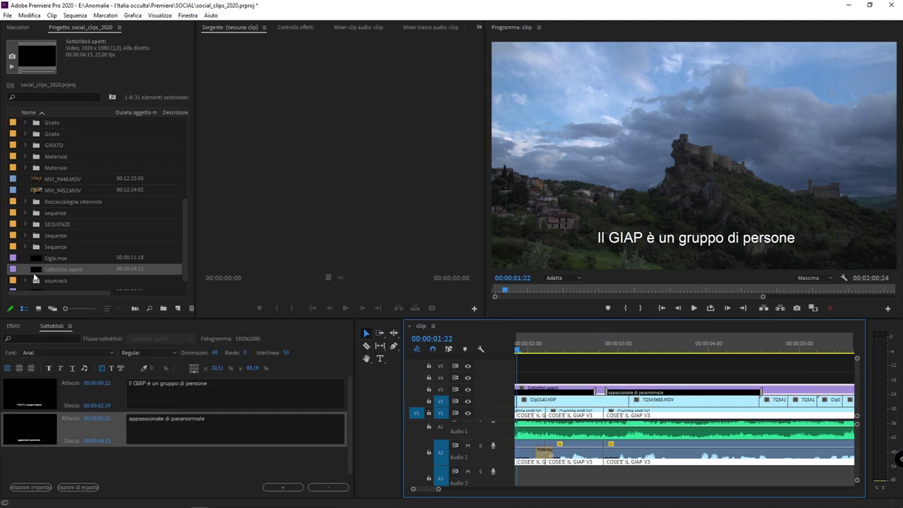
pyautogui.click(36, 266)
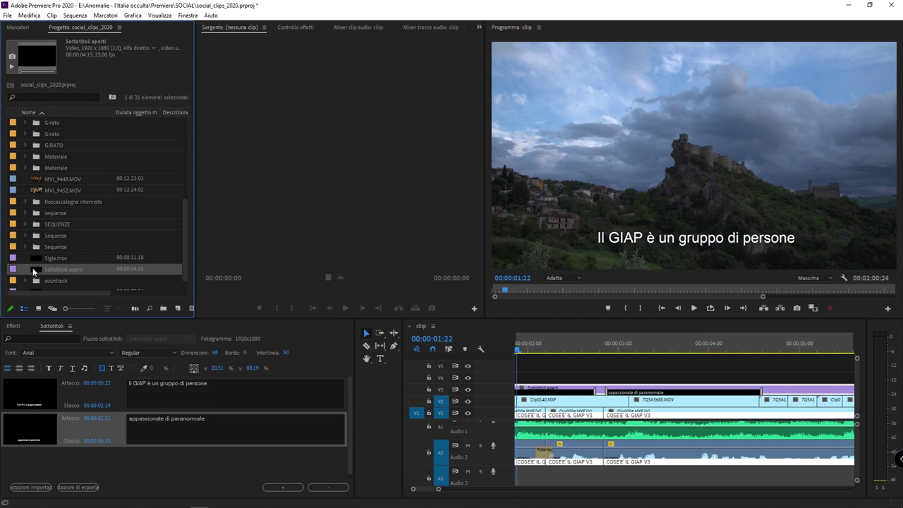
pyautogui.click(7, 15)
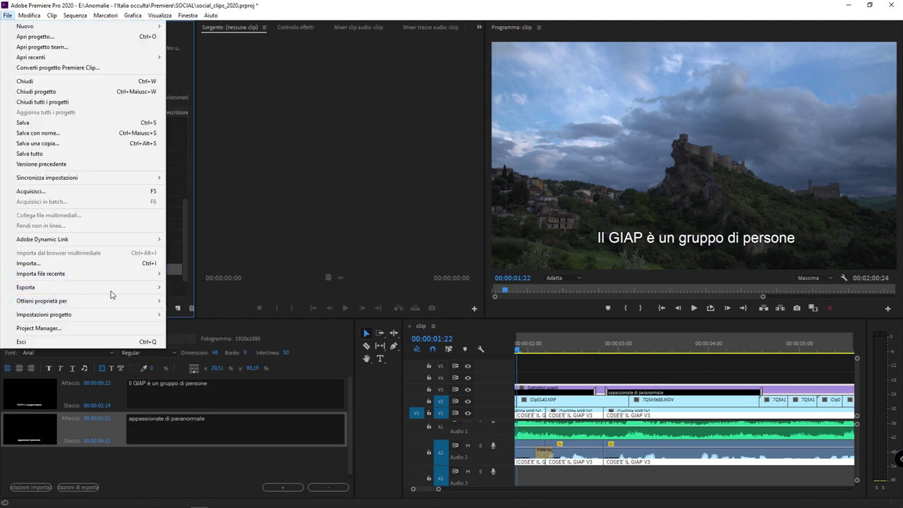
pyautogui.moveTo(111, 289)
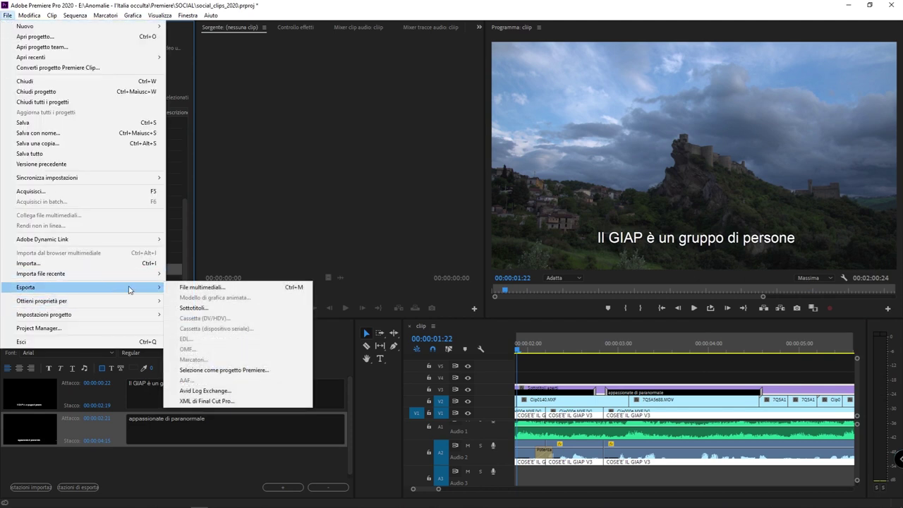
# Export the captions via Esporta > Sottotitoli in Formato sottotitoli SubRip (.srt) format.
pyautogui.click(275, 309)
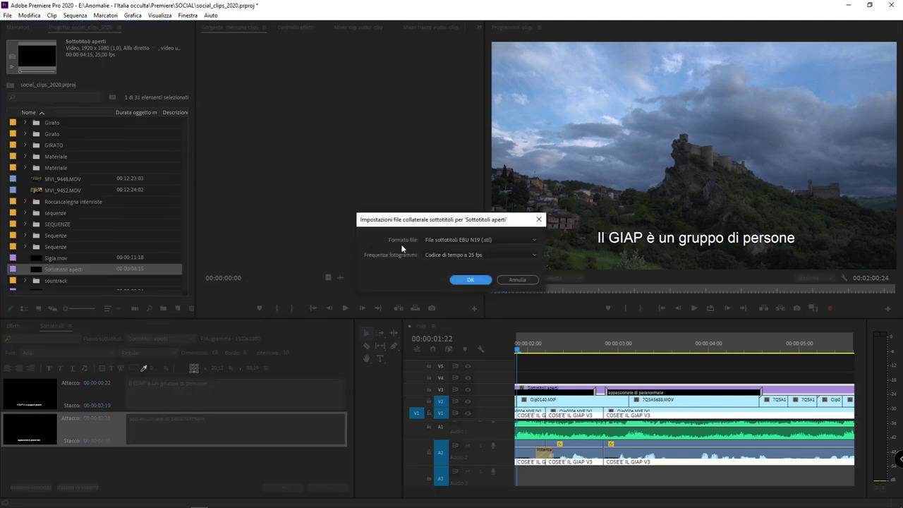
pyautogui.click(518, 241)
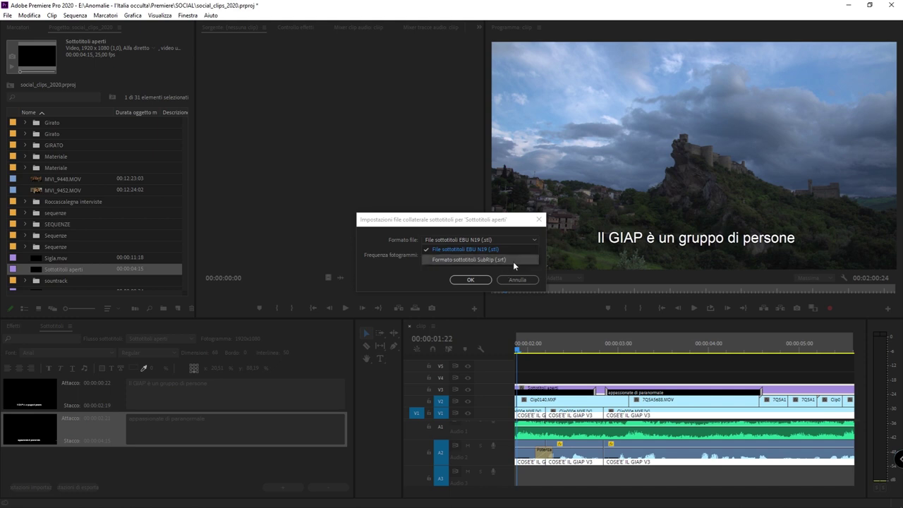
pyautogui.click(517, 263)
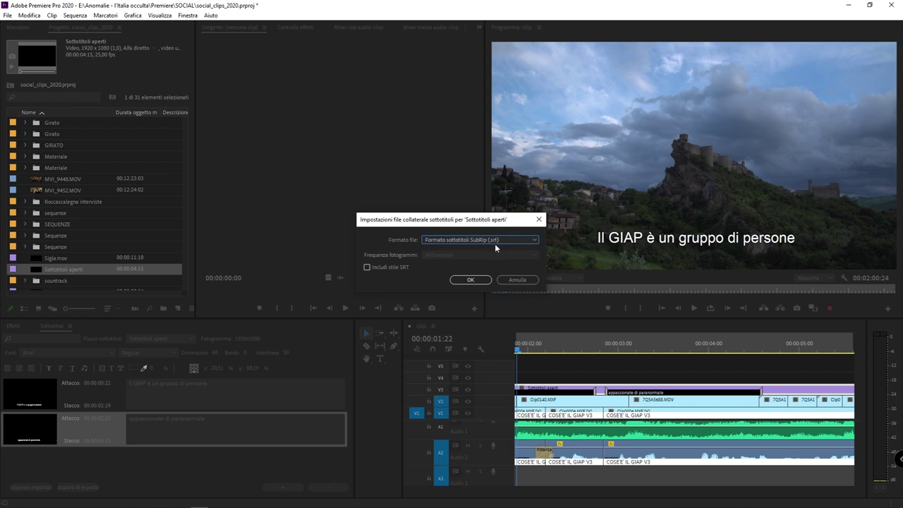
pyautogui.click(471, 279)
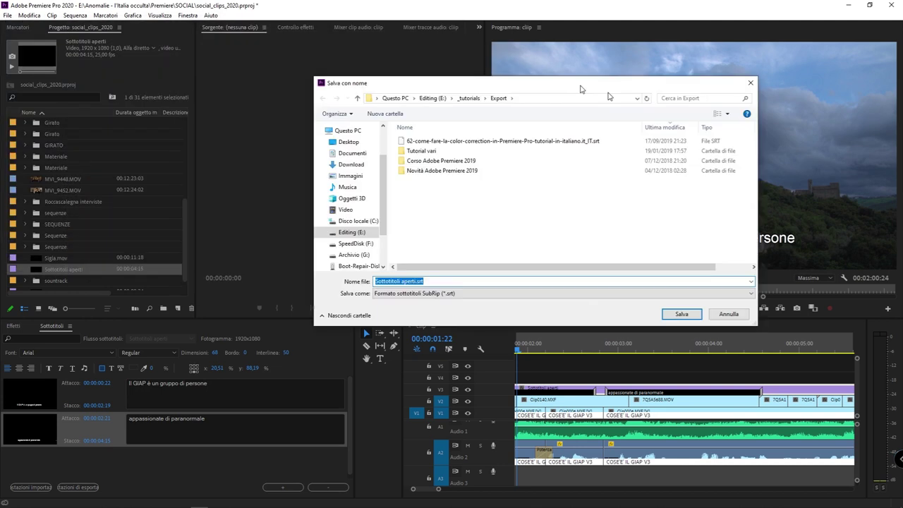
# Save the captions as Sottotitoli aperti.srt in the Export folder.
pyautogui.moveTo(248, 32); pyautogui.dragTo(589, 106)
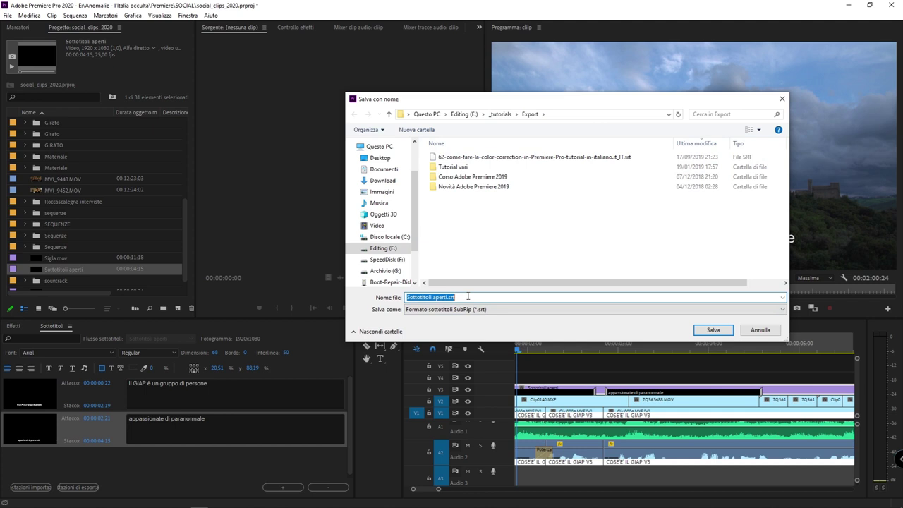
pyautogui.click(468, 297)
pyautogui.click(713, 331)
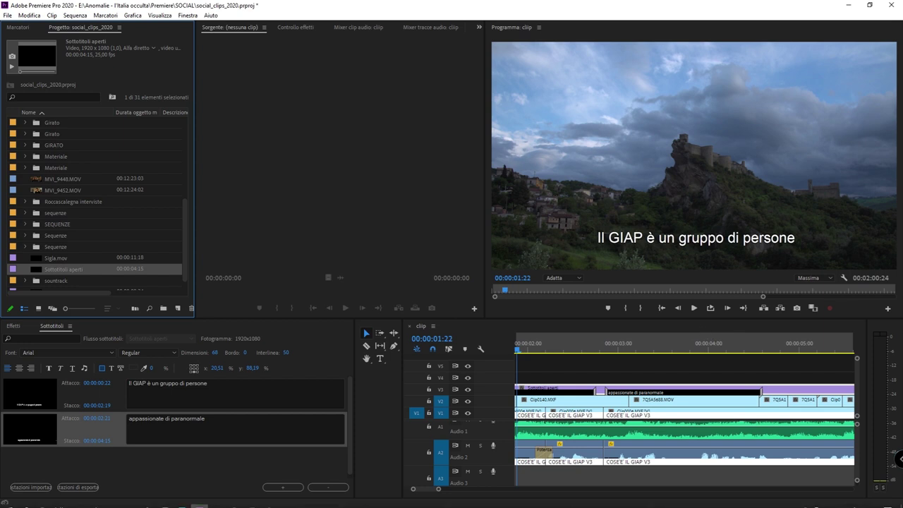
pyautogui.click(79, 502)
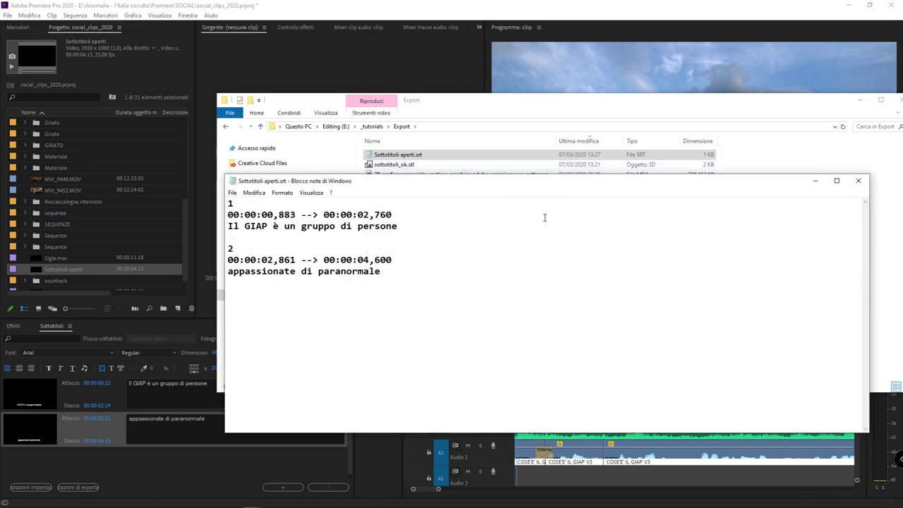
pyautogui.moveTo(519, 187); pyautogui.dragTo(502, 113)
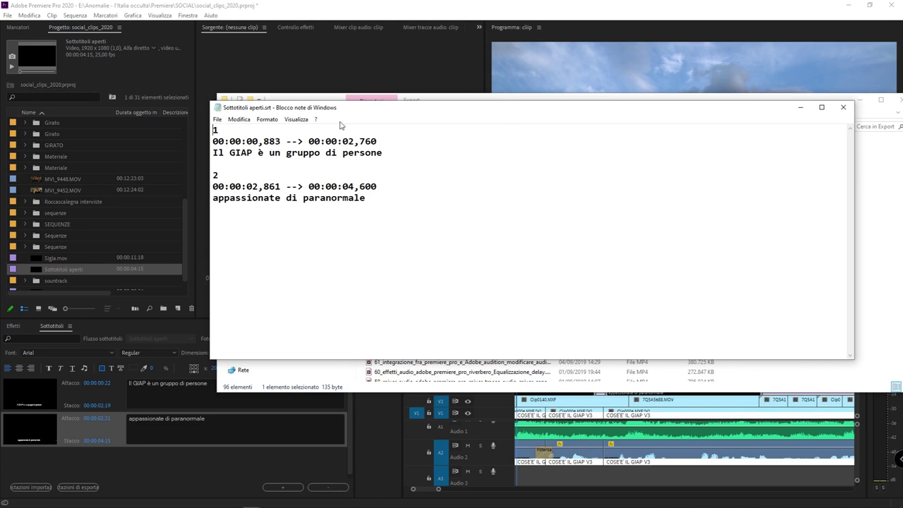
pyautogui.moveTo(222, 129); pyautogui.dragTo(213, 130)
pyautogui.moveTo(230, 141); pyautogui.dragTo(388, 136)
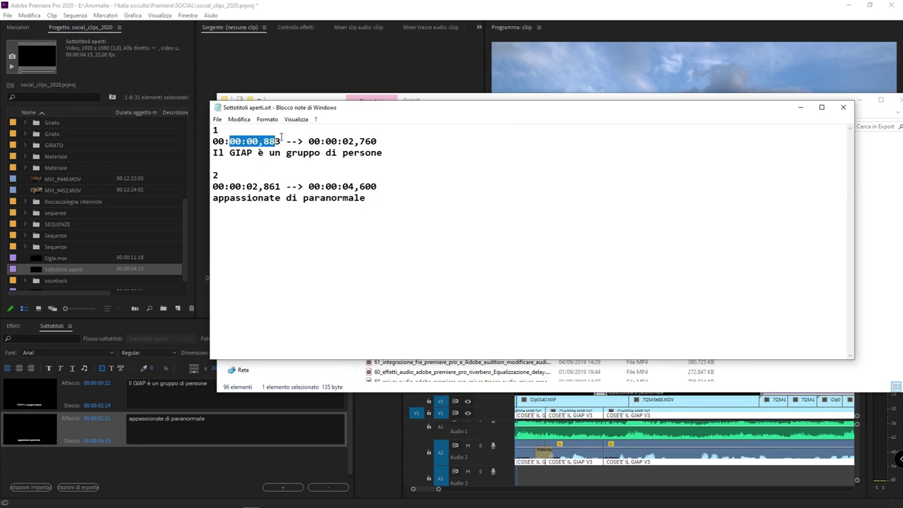
pyautogui.click(265, 141)
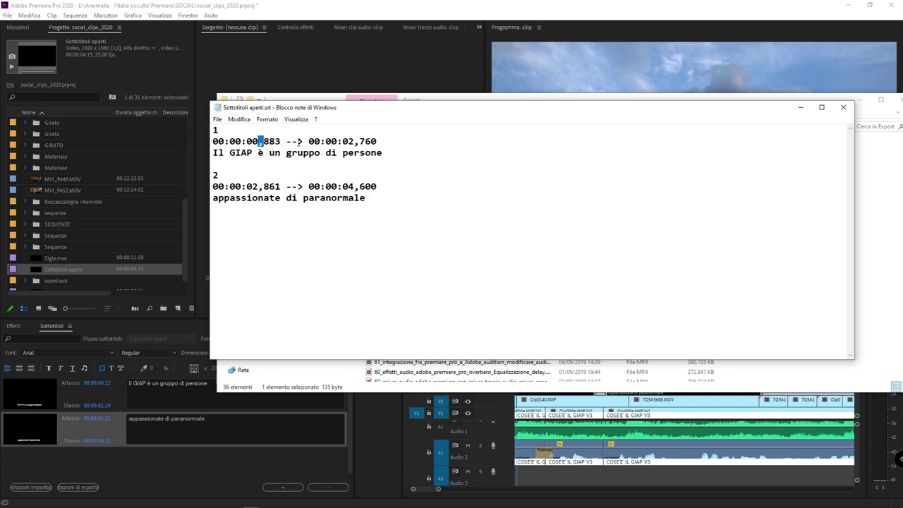
pyautogui.moveTo(383, 152)
pyautogui.mouseDown()
pyautogui.moveTo(289, 148)
pyautogui.moveTo(327, 153)
pyautogui.moveTo(227, 162)
pyautogui.mouseUp()
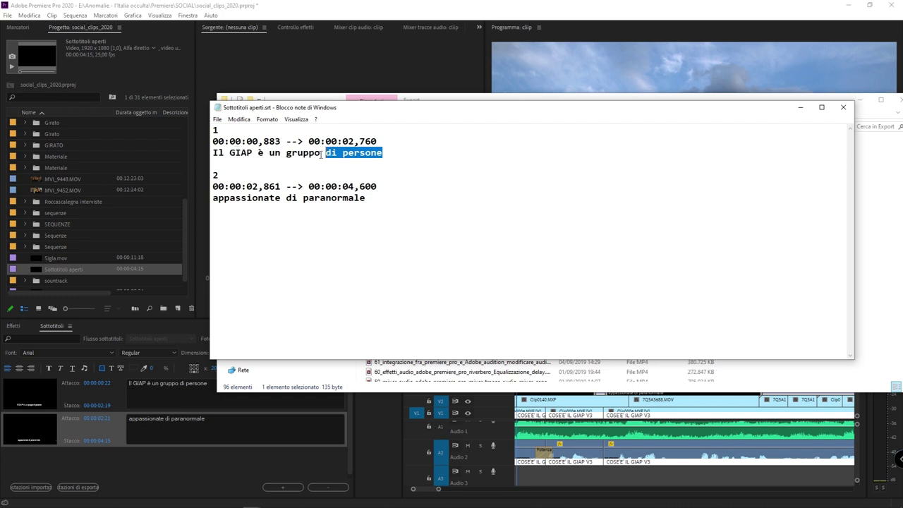
pyautogui.click(241, 207)
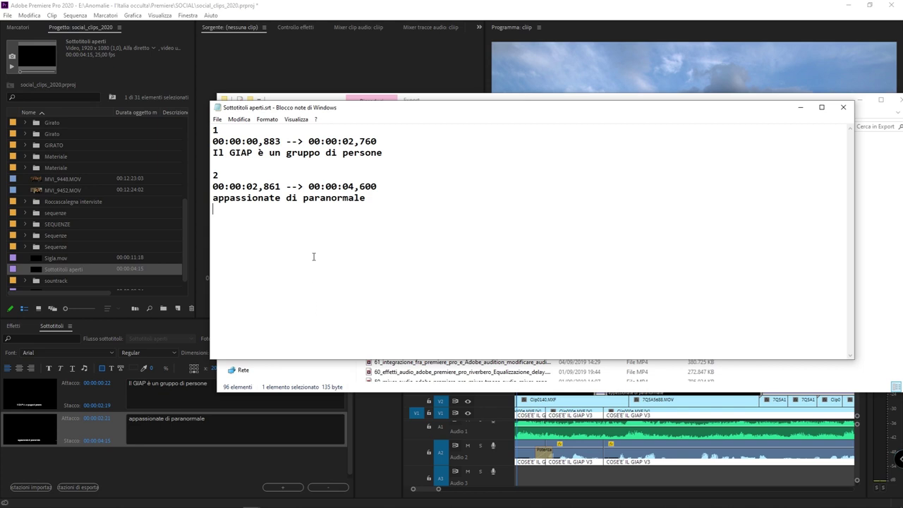
pyautogui.hotkey('ctrl', 'a')
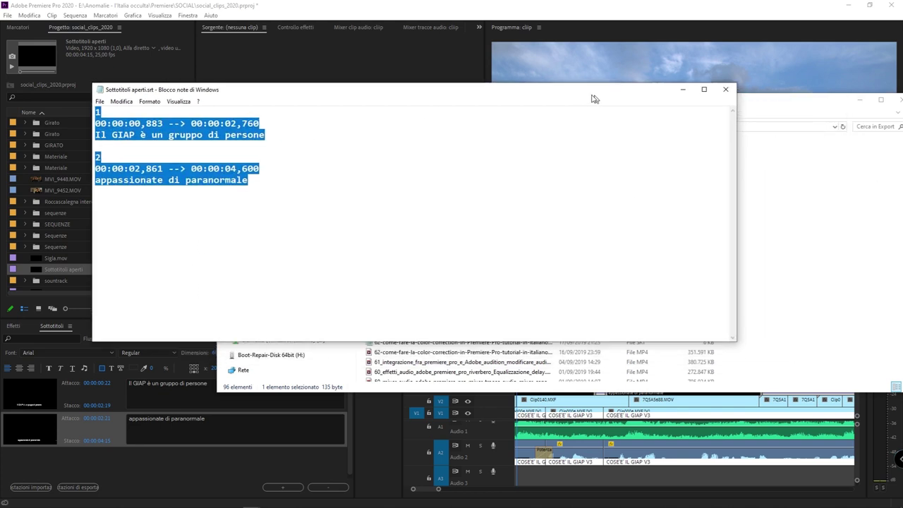
pyautogui.moveTo(698, 117); pyautogui.dragTo(562, 93)
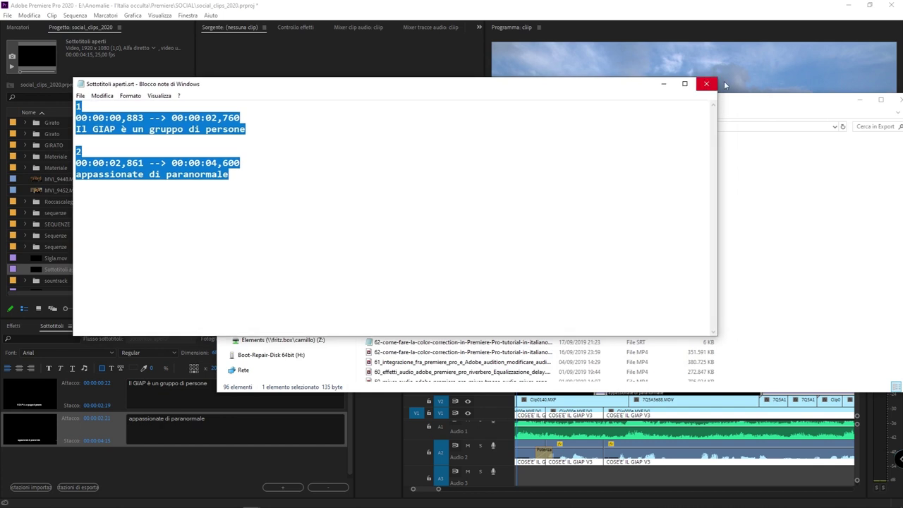
pyautogui.click(859, 100)
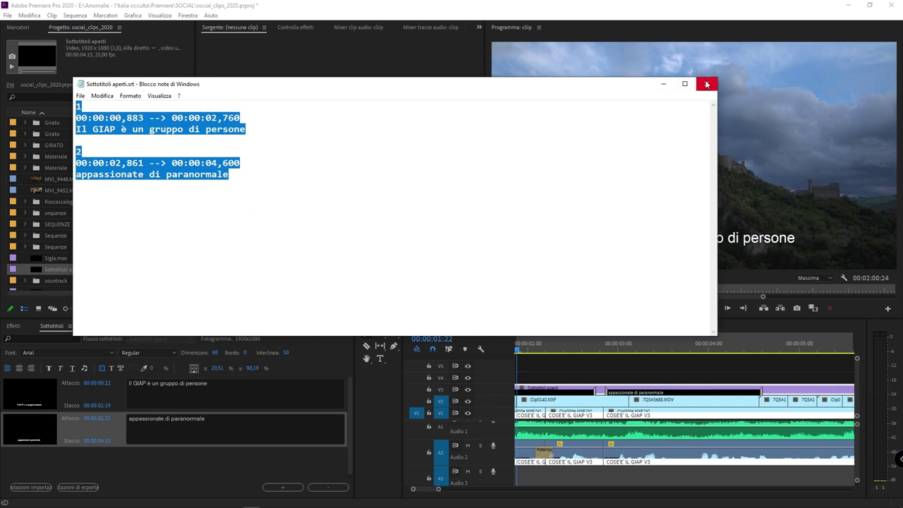
pyautogui.click(707, 84)
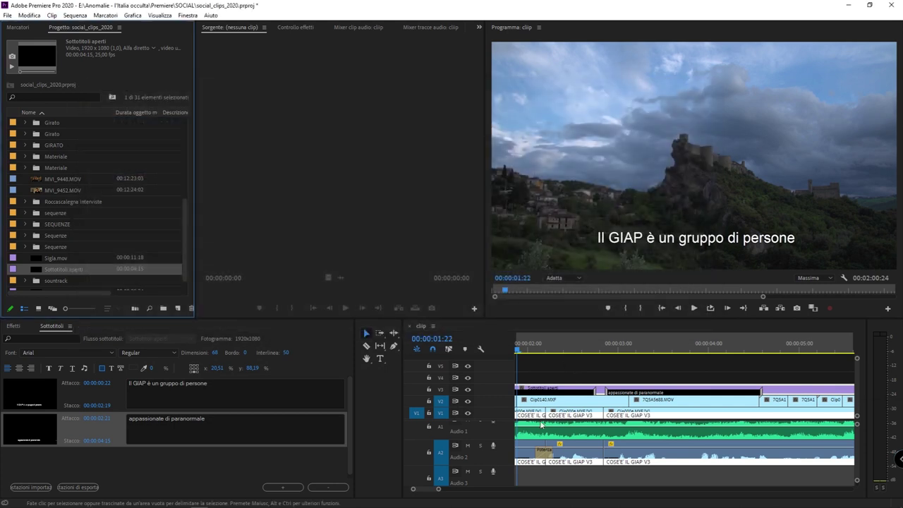
# Delete the Sottotitoli aperti caption clip from the V3 track and from the Project panel.
pyautogui.click(601, 388)
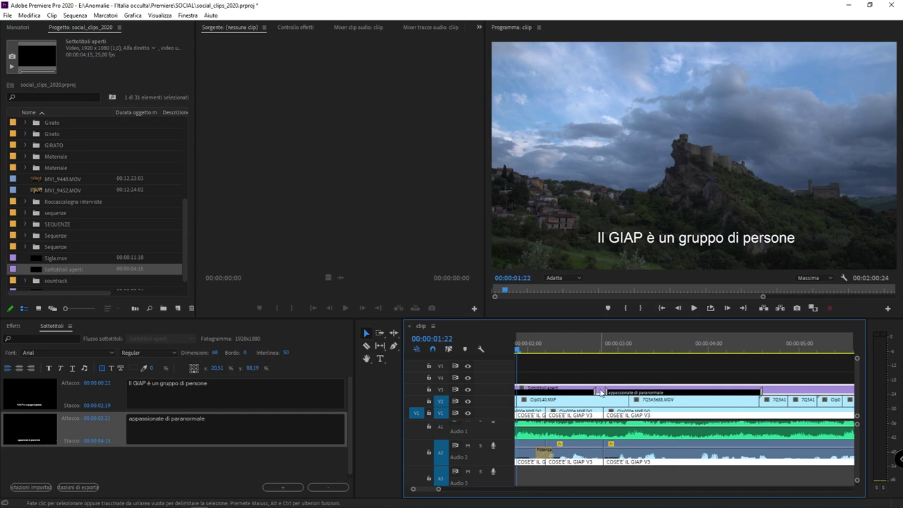
pyautogui.press('Delete')
pyautogui.click(37, 269)
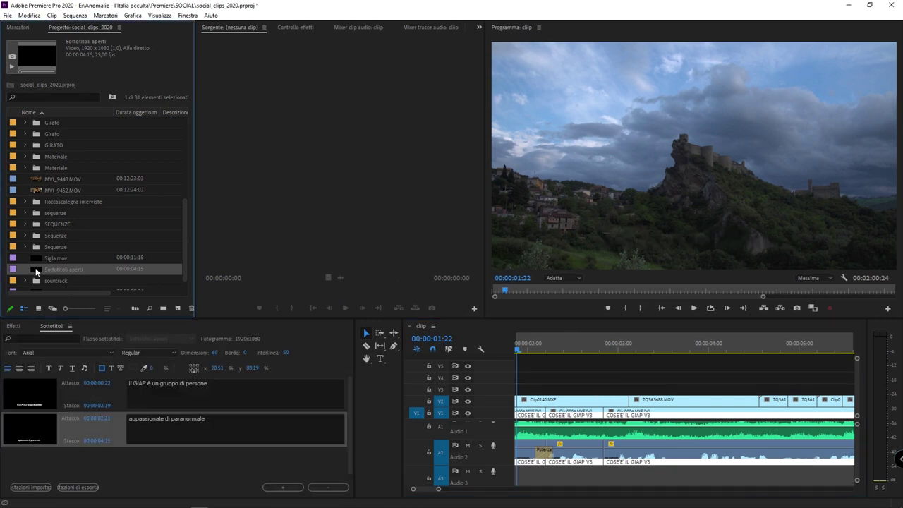
pyautogui.press('Delete')
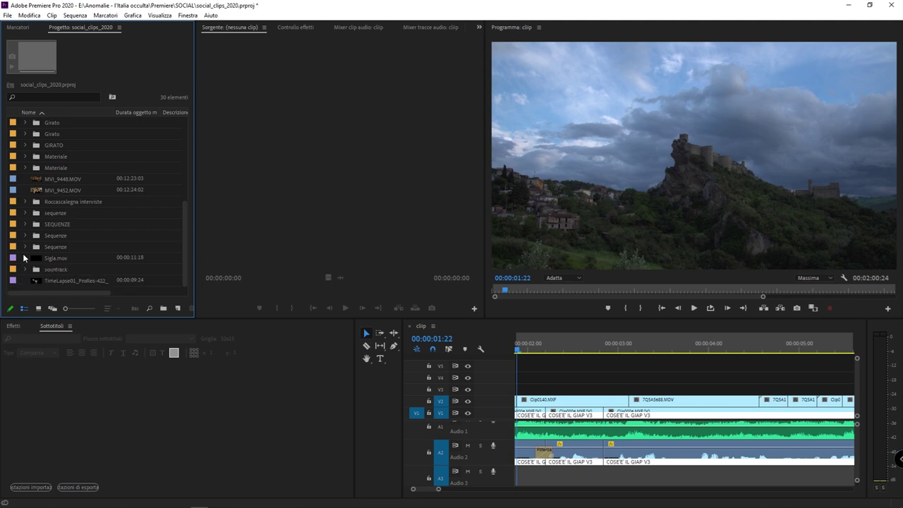
# Import Sottotitoli aperti.srt from the Export folder using Ctrl+I.
pyautogui.hotkey('ctrl', 'i')
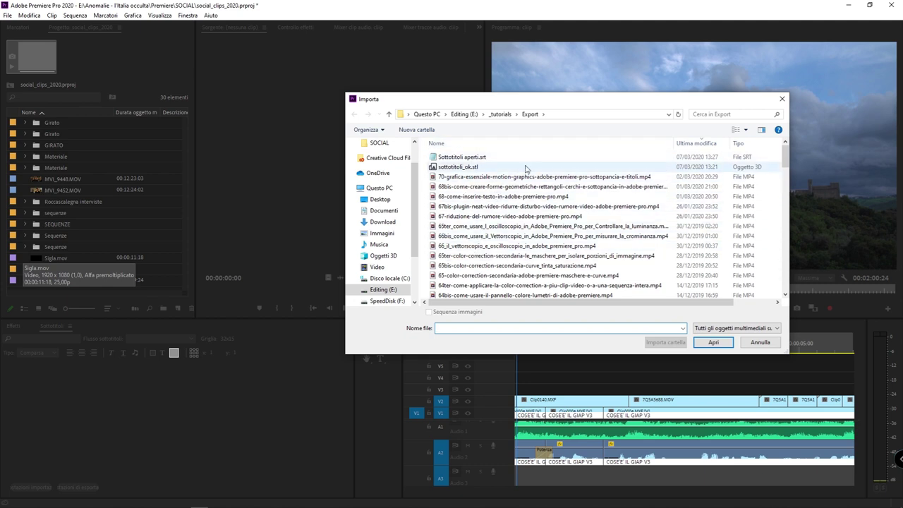
pyautogui.click(522, 161)
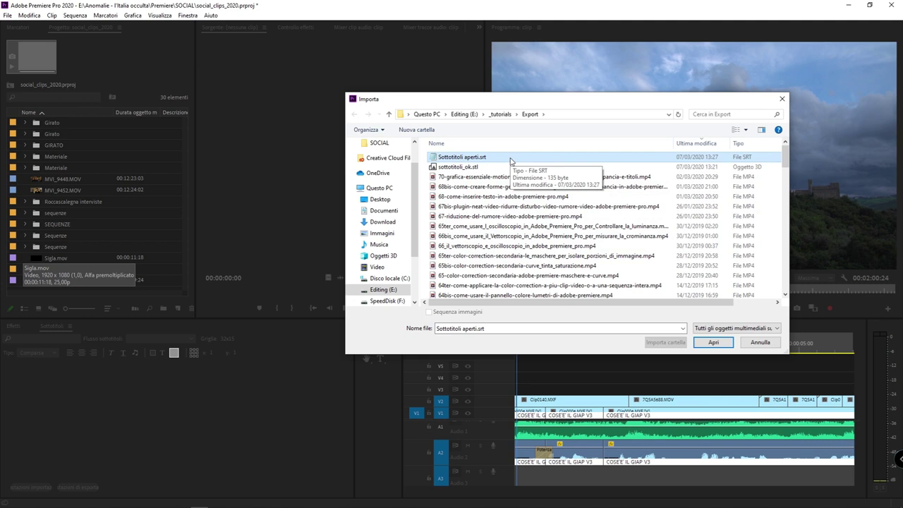
pyautogui.doubleClick(510, 161)
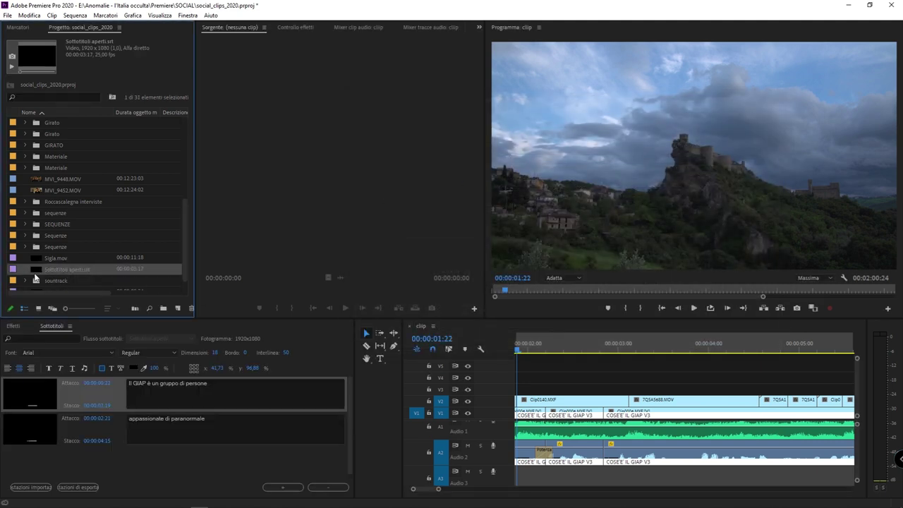
# Place the imported caption clip above V2 and slide it to start near 00:00:00:18.
pyautogui.moveTo(254, 265); pyautogui.dragTo(521, 390)
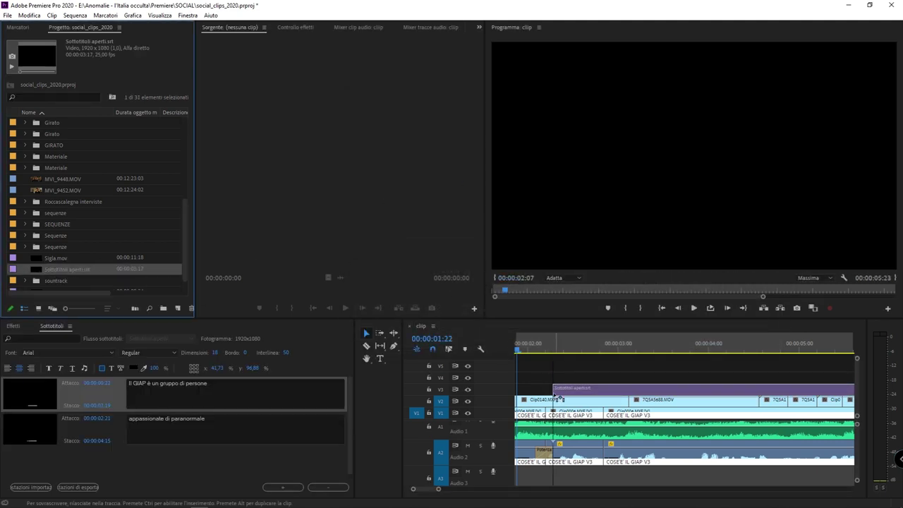
pyautogui.moveTo(532, 349); pyautogui.dragTo(517, 351)
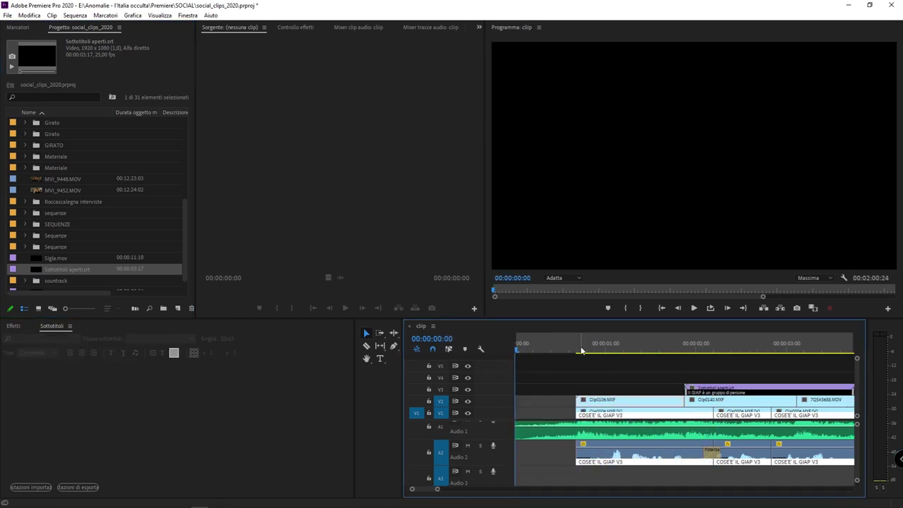
pyautogui.click(580, 350)
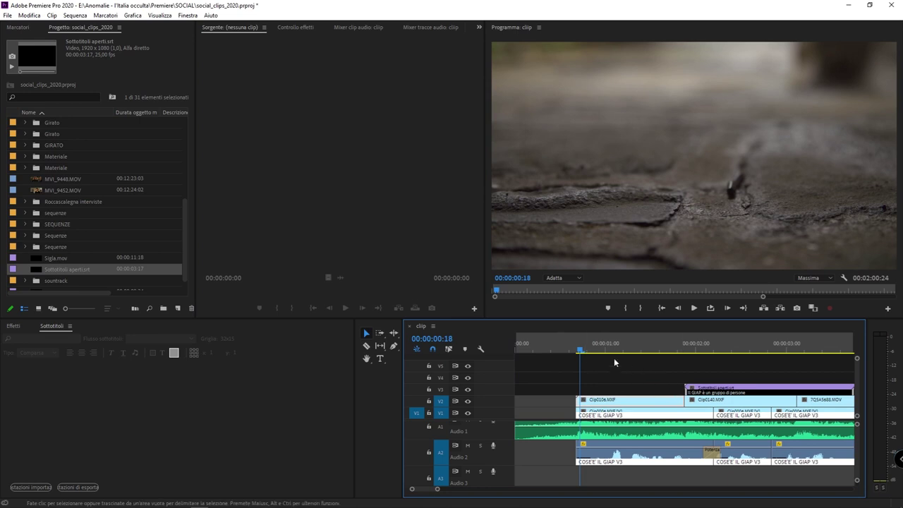
pyautogui.click(613, 350)
pyautogui.moveTo(699, 389); pyautogui.dragTo(615, 389)
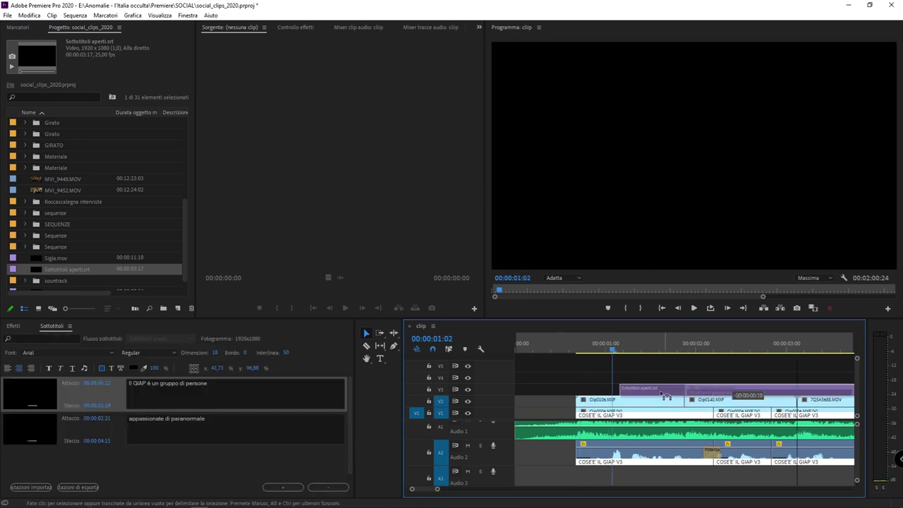
pyautogui.moveTo(575, 347); pyautogui.dragTo(579, 350)
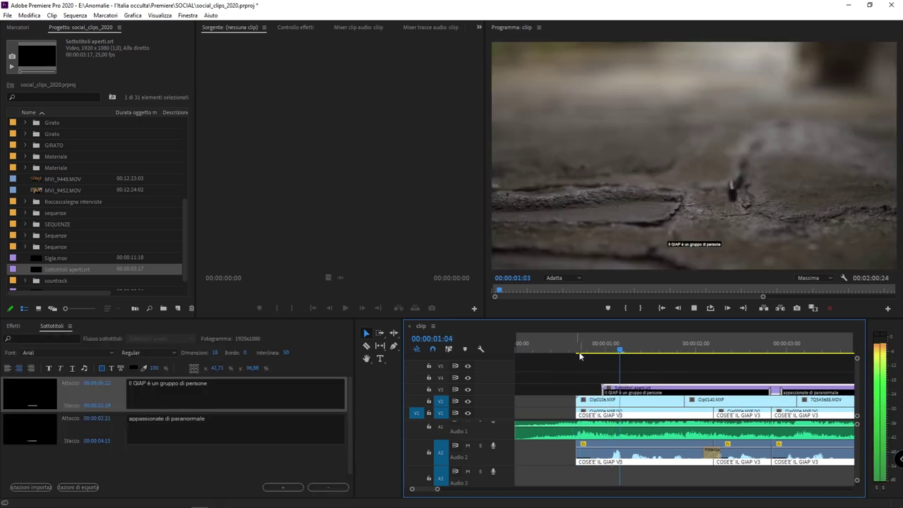
pyautogui.click(601, 380)
pyautogui.moveTo(604, 389); pyautogui.dragTo(598, 389)
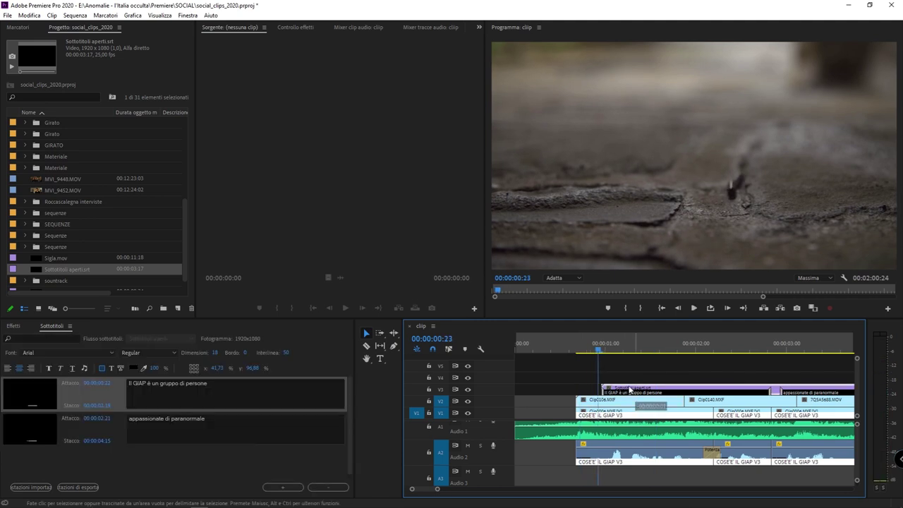
# Preview the first subtitle from the caption start, then load the clip's subtitles for editing.
pyautogui.click(578, 349)
pyautogui.press('space')
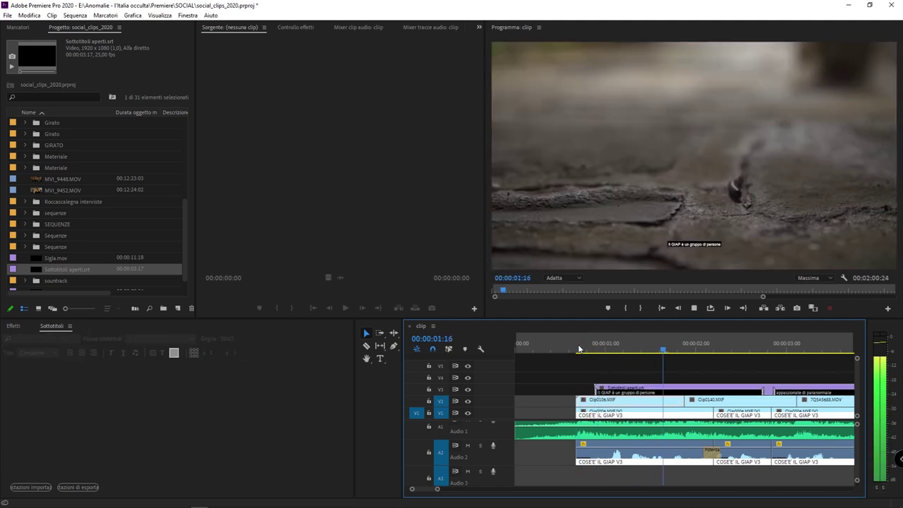
pyautogui.press('space')
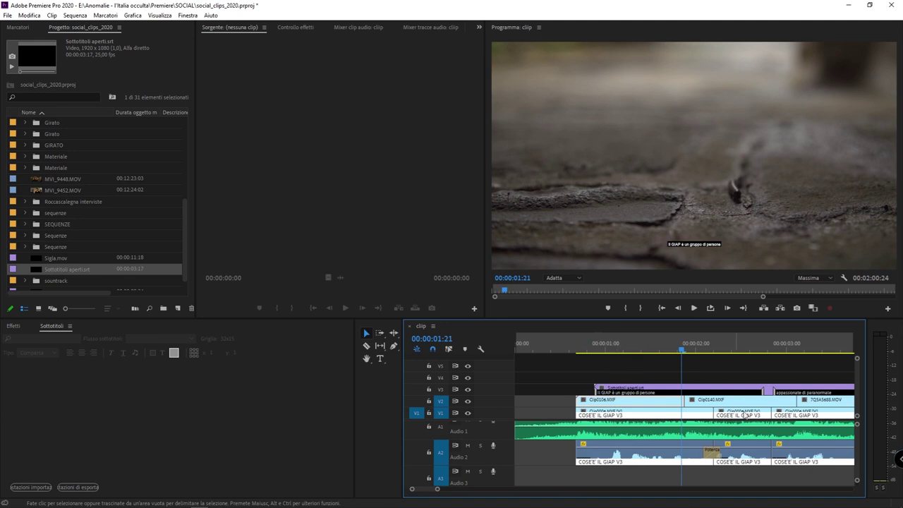
pyautogui.click(670, 389)
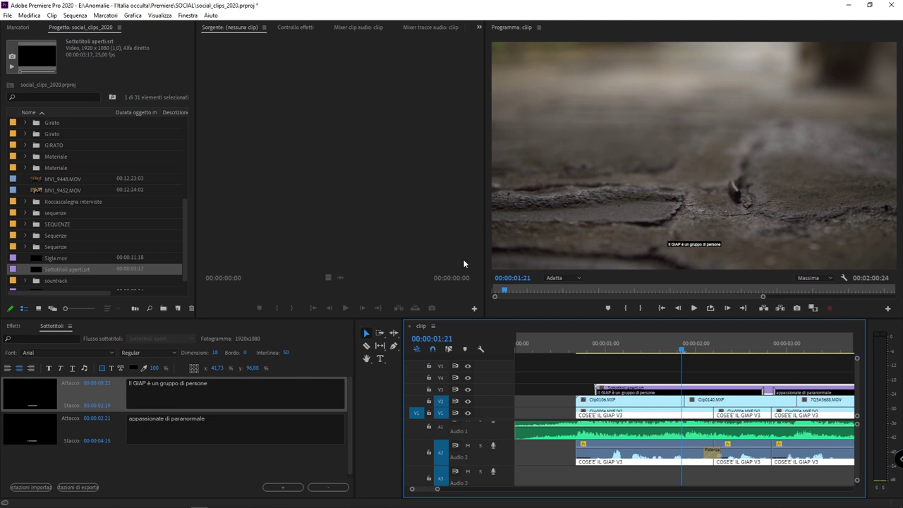
# Select both captions, enlarge the text, place it low and centred, and set background Opacity to 0.
pyautogui.click(110, 425)
pyautogui.keyDown('shift'); pyautogui.click(111, 396); pyautogui.keyUp('shift')
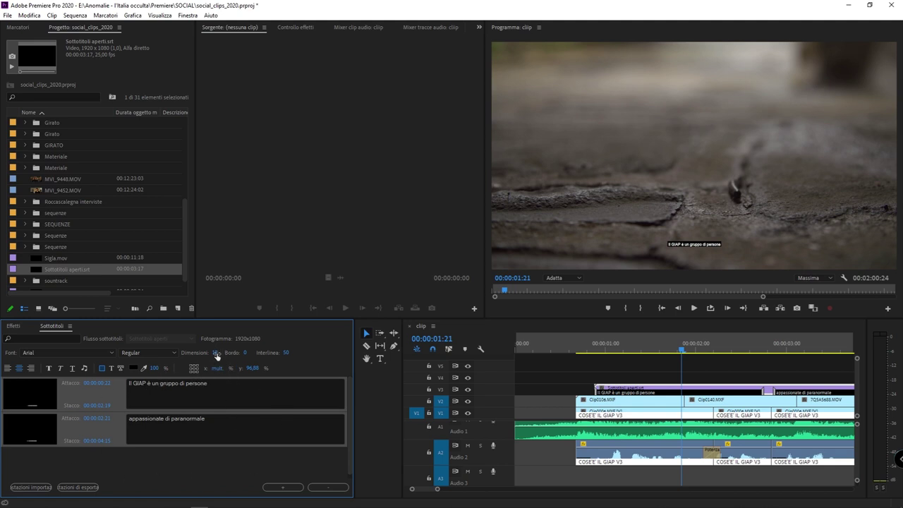
pyautogui.click(216, 352)
pyautogui.write('60')
pyautogui.moveTo(217, 356)
pyautogui.mouseDown()
pyautogui.moveTo(238, 357)
pyautogui.moveTo(205, 353)
pyautogui.moveTo(221, 358)
pyautogui.mouseUp()
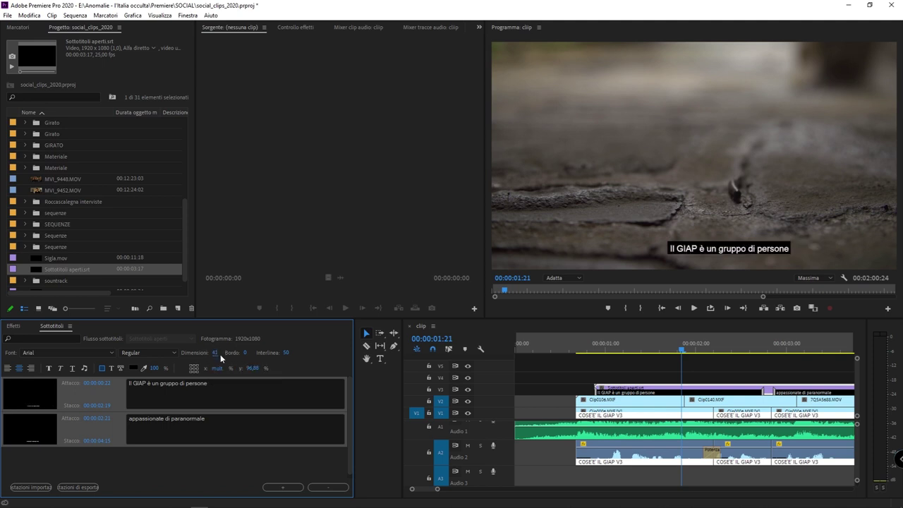
pyautogui.click(193, 371)
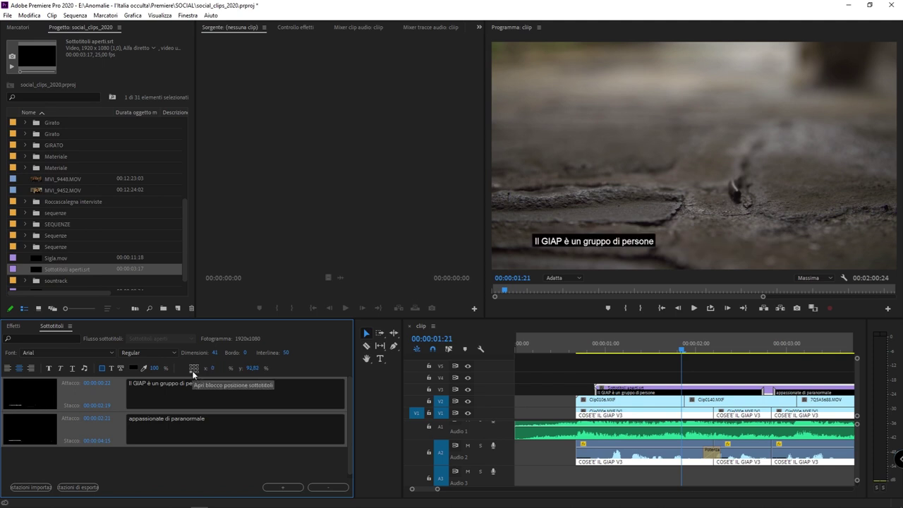
pyautogui.click(194, 369)
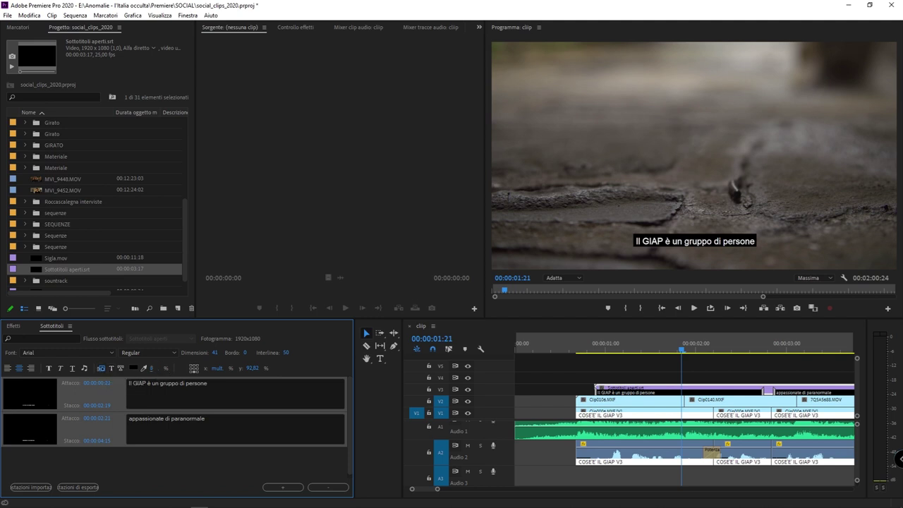
pyautogui.moveTo(156, 367); pyautogui.dragTo(4, 373)
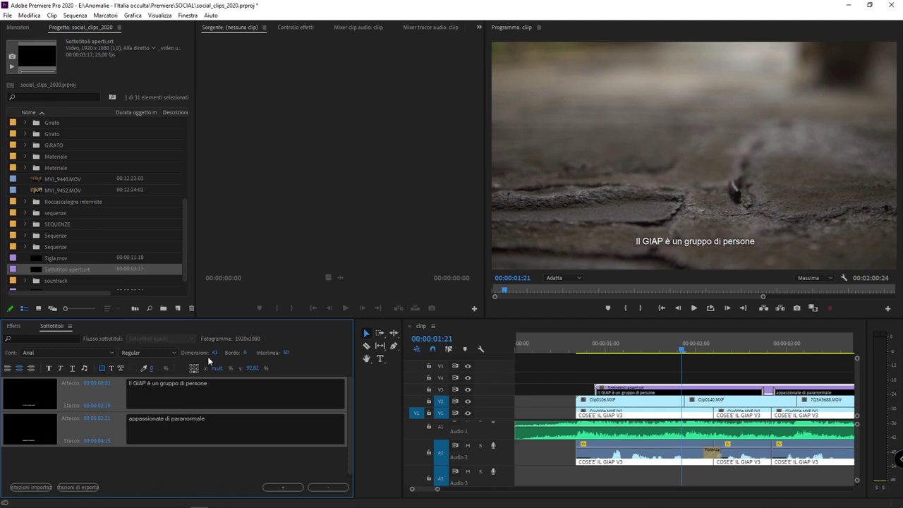
# Raise the caption size to 56, make it Bold, and replay the restyled subtitles.
pyautogui.moveTo(216, 352); pyautogui.dragTo(225, 354)
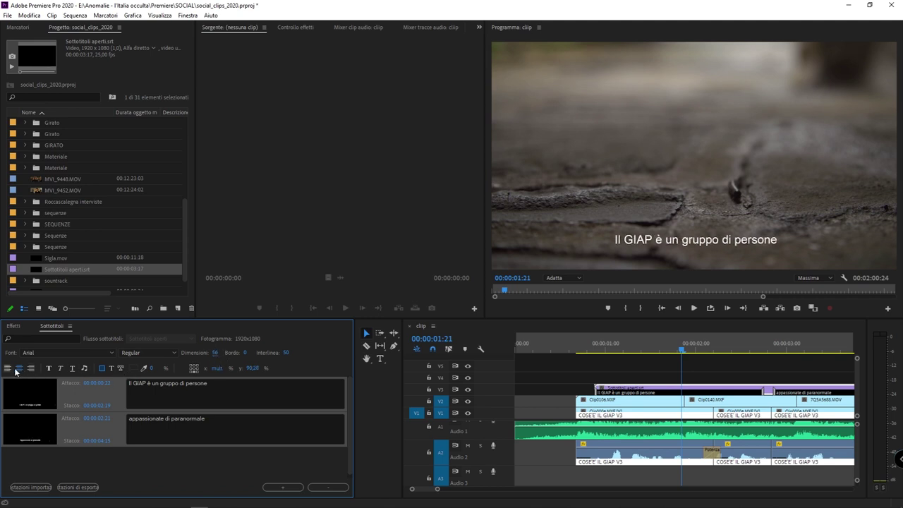
pyautogui.click(135, 354)
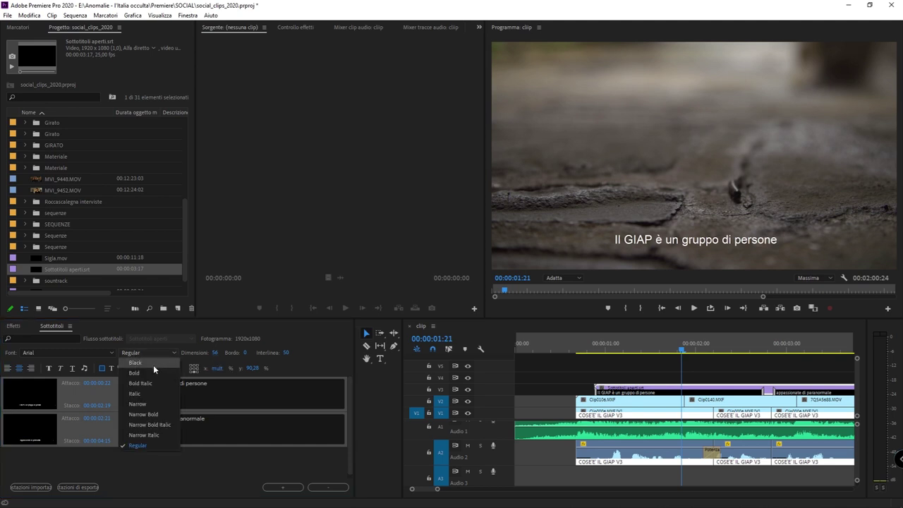
pyautogui.click(151, 370)
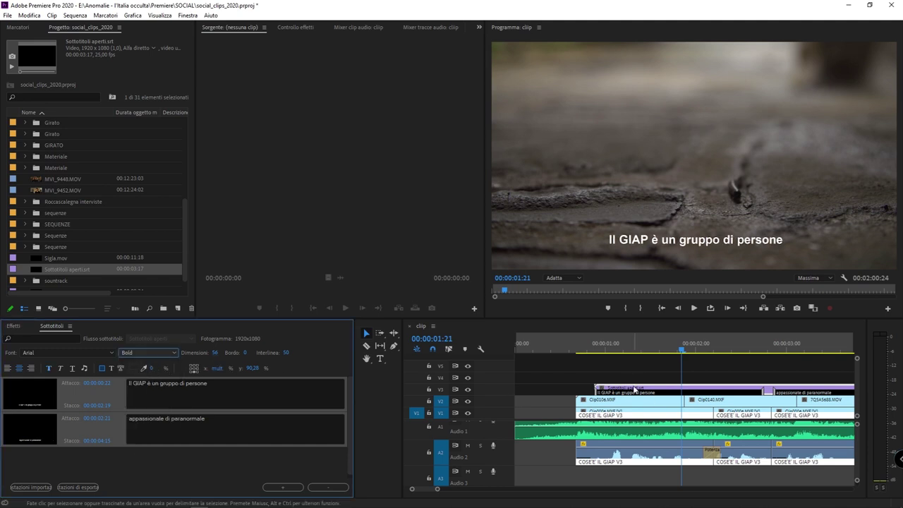
pyautogui.click(578, 345)
pyautogui.press('space')
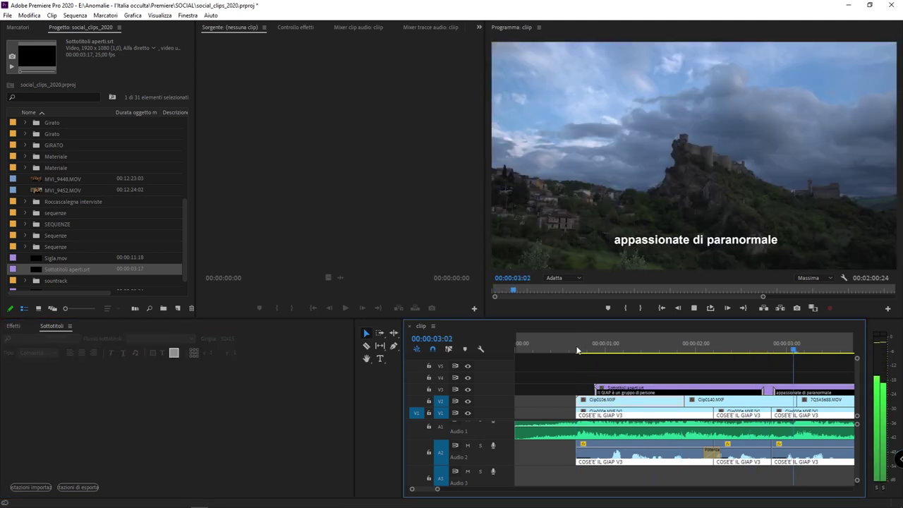
pyautogui.press('space')
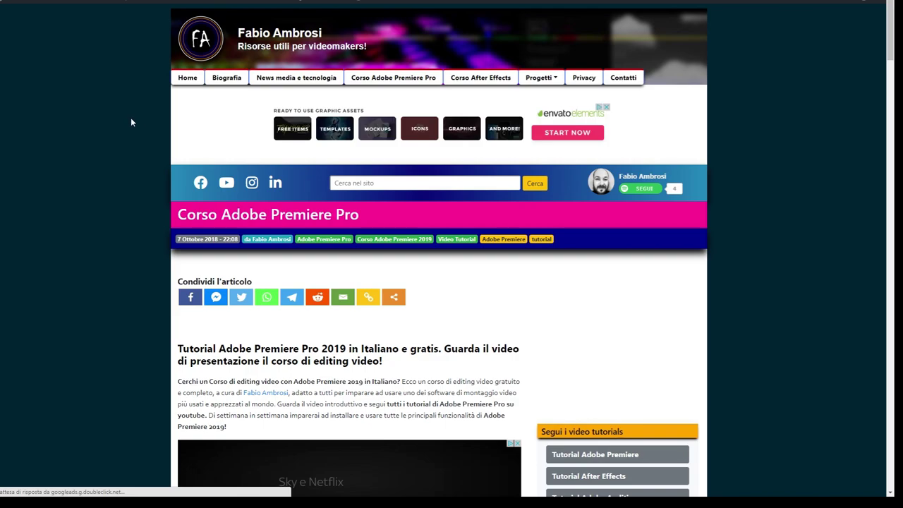
# Scroll down the Corso Adobe Premiere Pro article to its numbered lesson list.
pyautogui.scroll(-1, 131, 117)
pyautogui.scroll(-3, 130, 117)
pyautogui.scroll(-5, 131, 117)
pyautogui.scroll(-5, 131, 122)
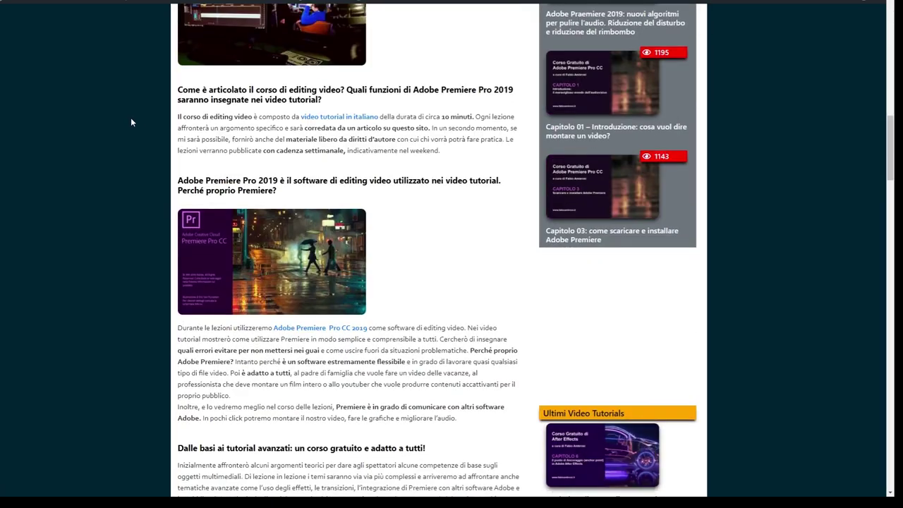
pyautogui.scroll(-5, 131, 122)
pyautogui.scroll(-4, 131, 122)
pyautogui.scroll(-3, 131, 122)
pyautogui.scroll(-1, 131, 122)
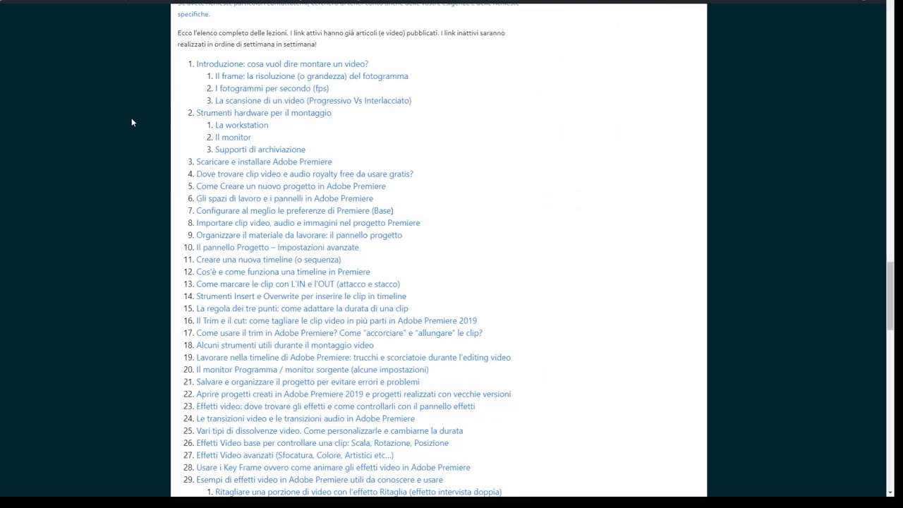
# Highlight the lesson list, scroll through the remaining lessons, then clear the selection.
pyautogui.moveTo(195, 64)
pyautogui.mouseDown()
pyautogui.moveTo(242, 152)
pyautogui.moveTo(254, 209)
pyautogui.moveTo(537, 314)
pyautogui.mouseUp()
pyautogui.scroll(-3, 243, 162)
pyautogui.scroll(-2, 247, 176)
pyautogui.scroll(-3, 250, 190)
pyautogui.scroll(-4, 254, 209)
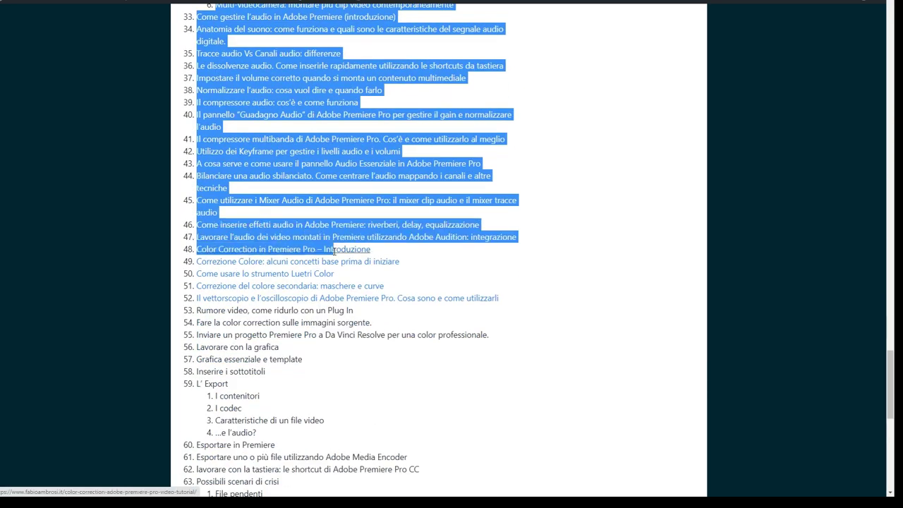
pyautogui.click(538, 314)
# Return to the top of the article and bring up the author's YouTube channel uploads.
pyautogui.scroll(10, 536, 306)
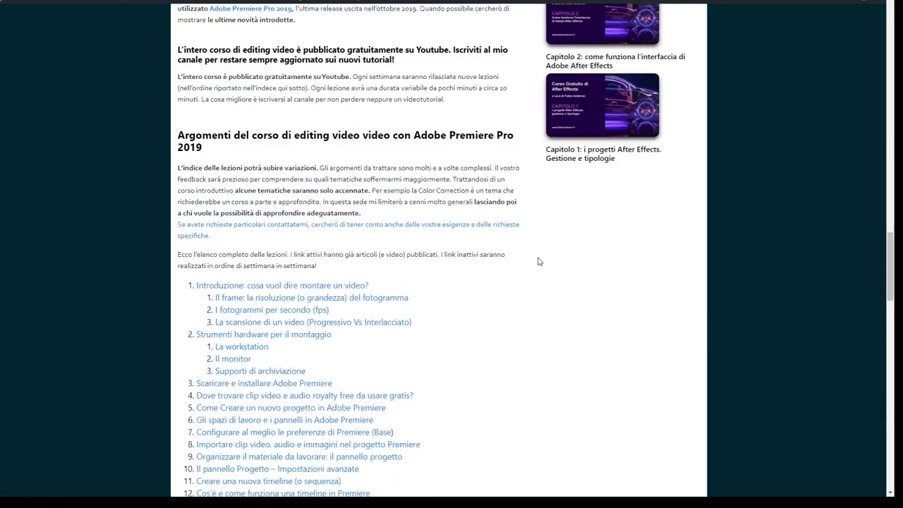
pyautogui.scroll(8, 534, 254)
pyautogui.scroll(5, 530, 247)
pyautogui.scroll(5, 529, 247)
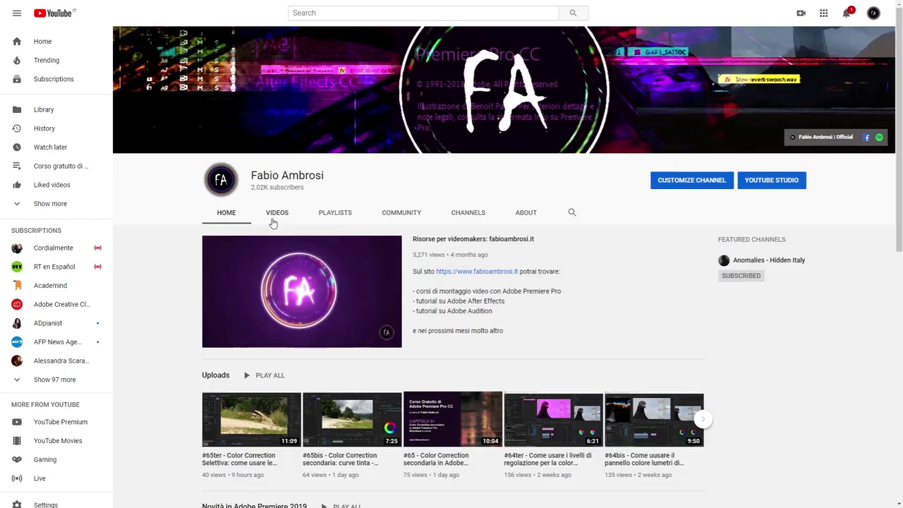
pyautogui.click(274, 222)
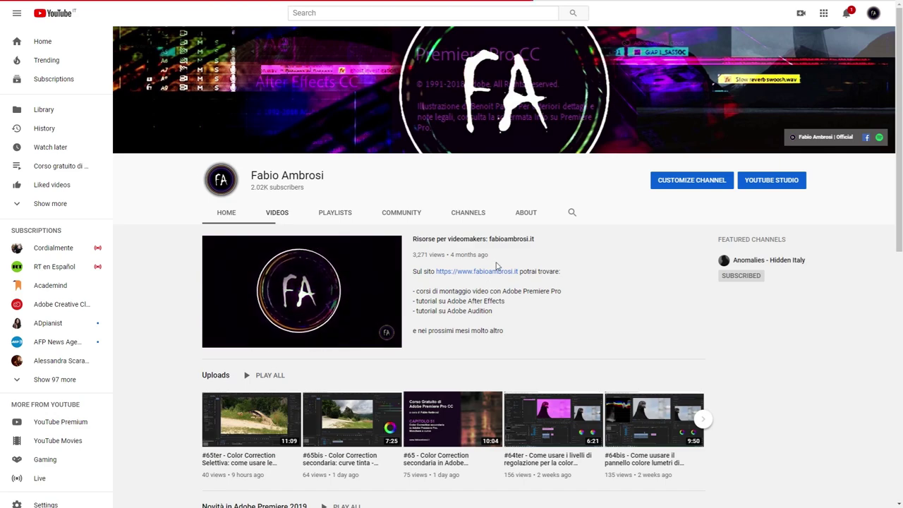
# Browse the channel's Videos grid of uploaded Premiere Pro course lessons.
pyautogui.scroll(-5, 493, 256)
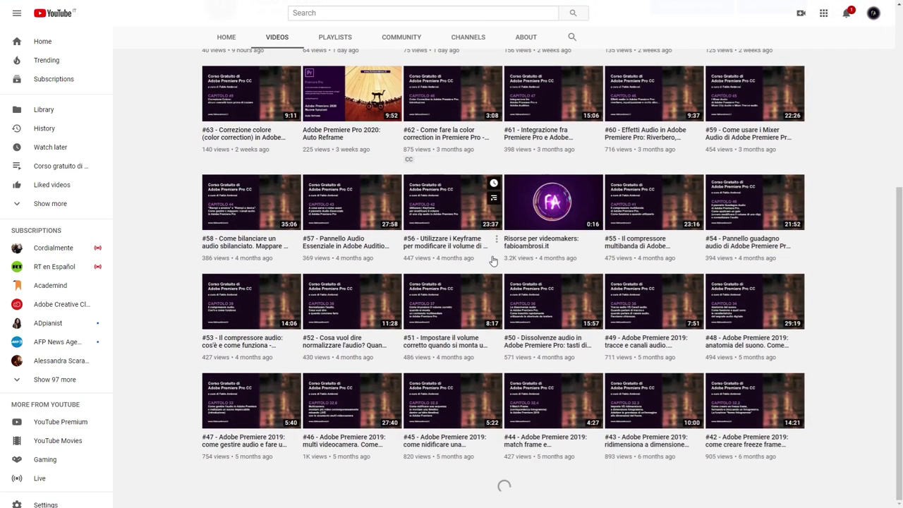
pyautogui.scroll(3, 492, 258)
pyautogui.scroll(2, 494, 212)
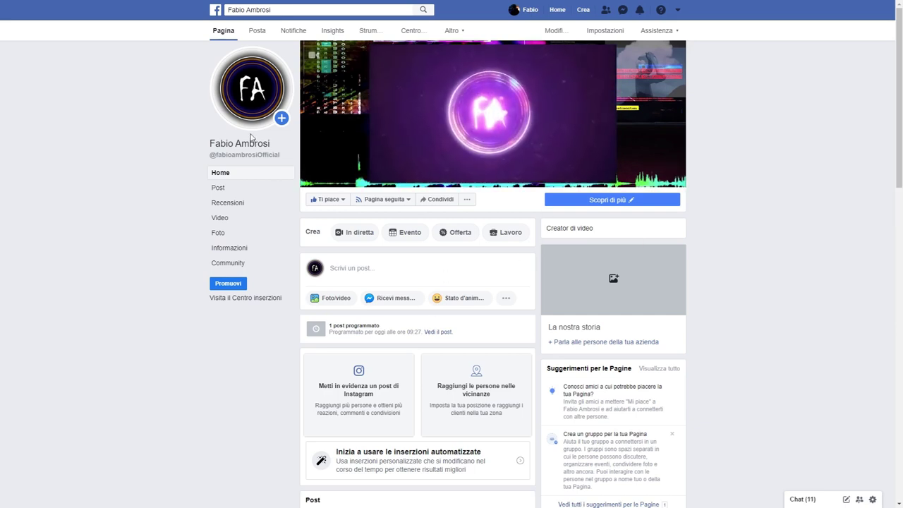
# Scroll past the Feedback, Video and Foto sections to the Capitolo 49 colour-correction post.
pyautogui.scroll(-10, 188, 155)
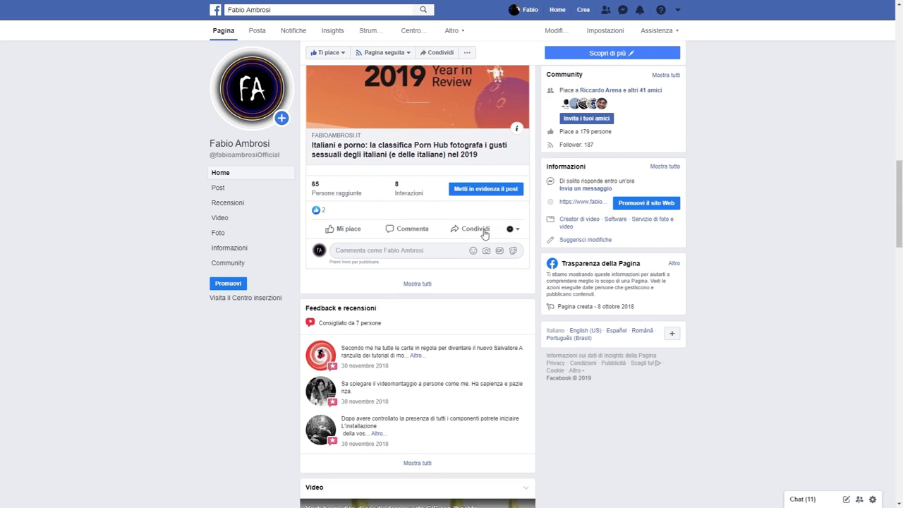
pyautogui.scroll(-4, 480, 246)
pyautogui.scroll(-2, 473, 262)
pyautogui.scroll(-3, 451, 258)
pyautogui.scroll(-4, 423, 254)
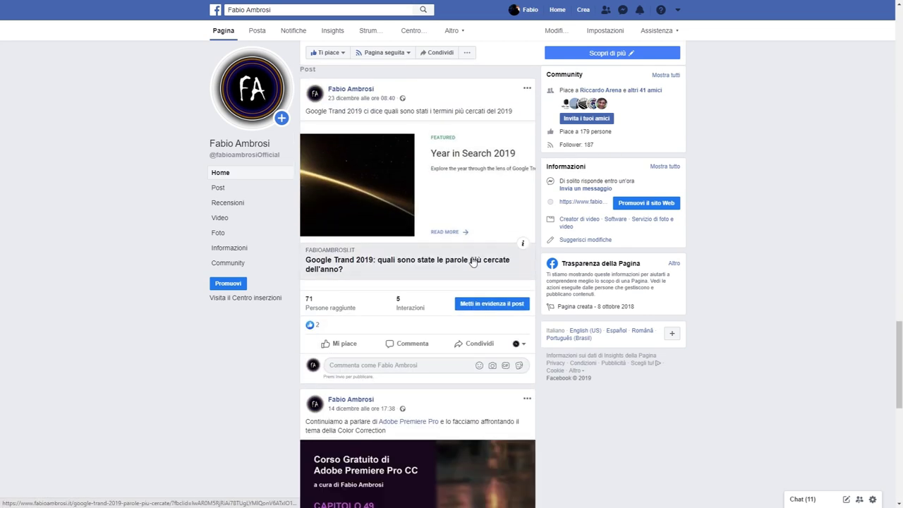
pyautogui.scroll(-5, 395, 251)
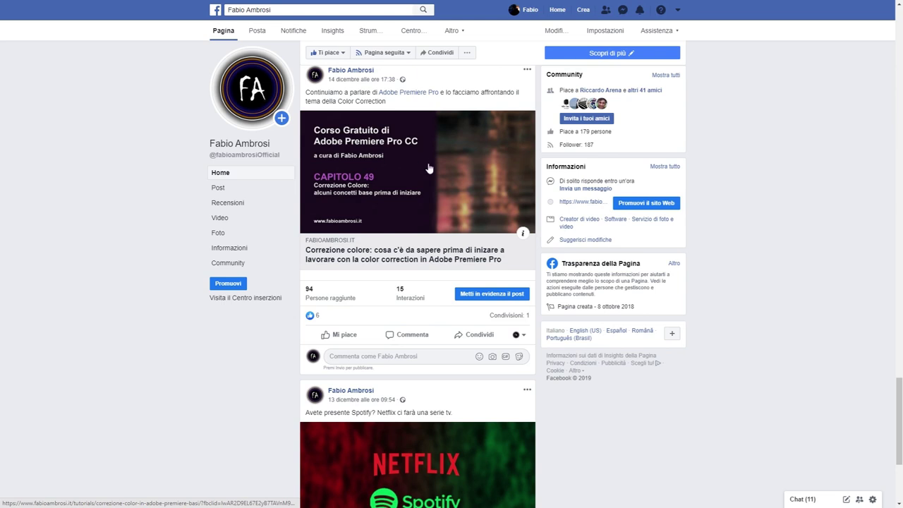